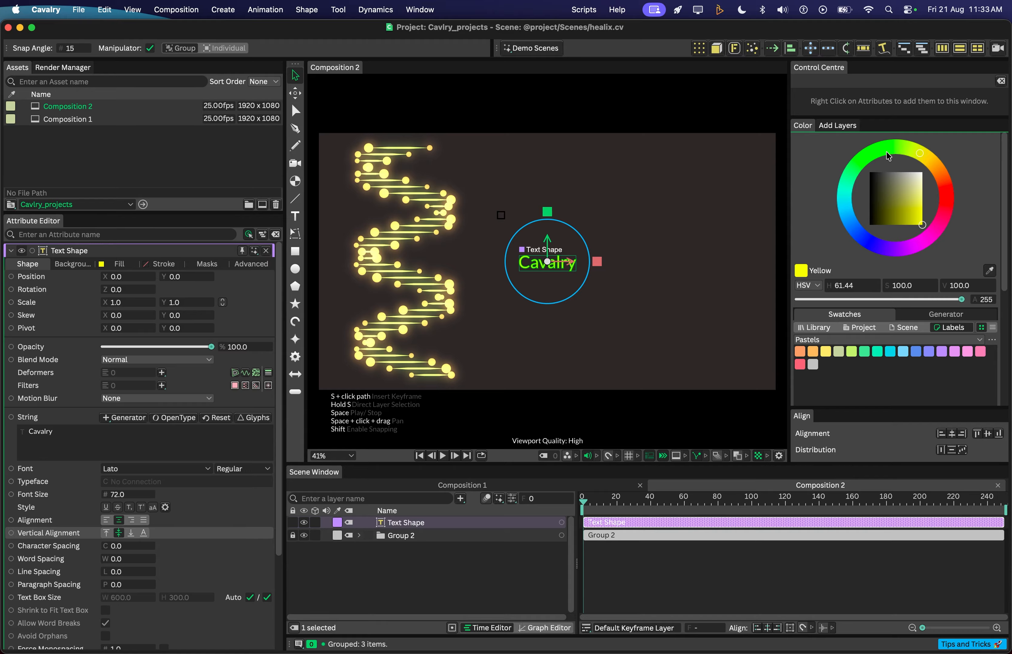
- Change the Cavalry text's colour from yellow to aqua with hue about 176 and set its font size to 94
drag(888, 156, 844, 186)
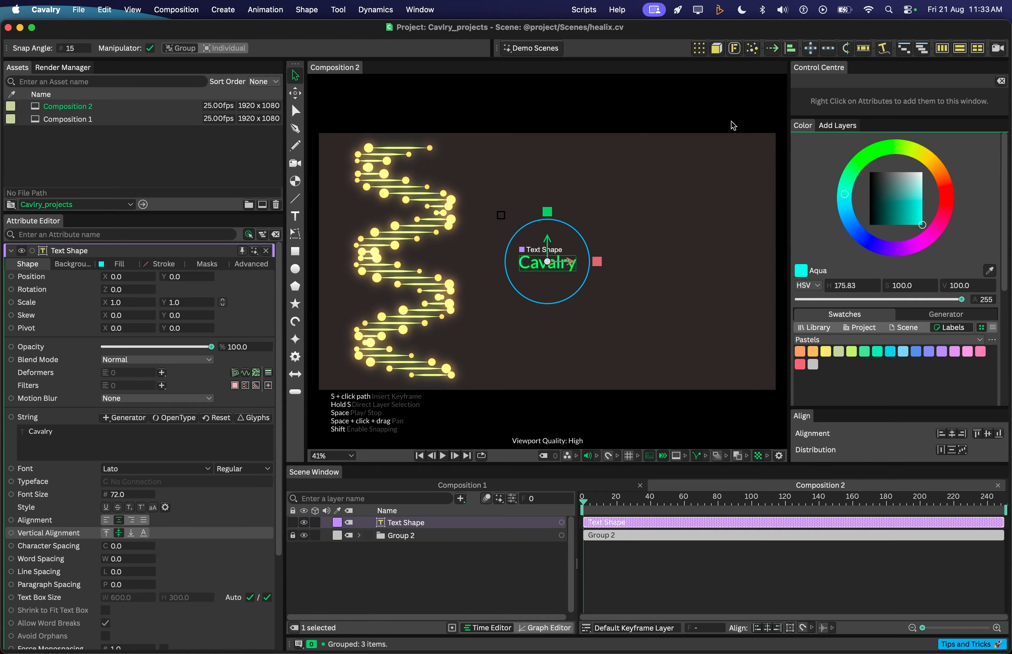
drag(118, 497, 136, 498)
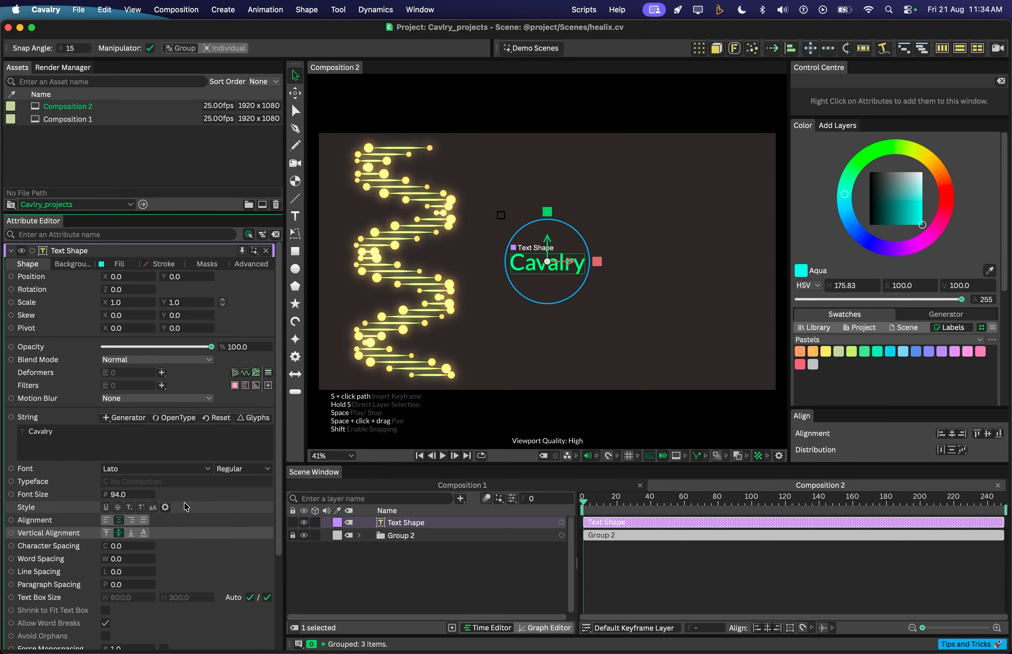
- Add a Sub-Mesh deformer to the text shape
click(163, 373)
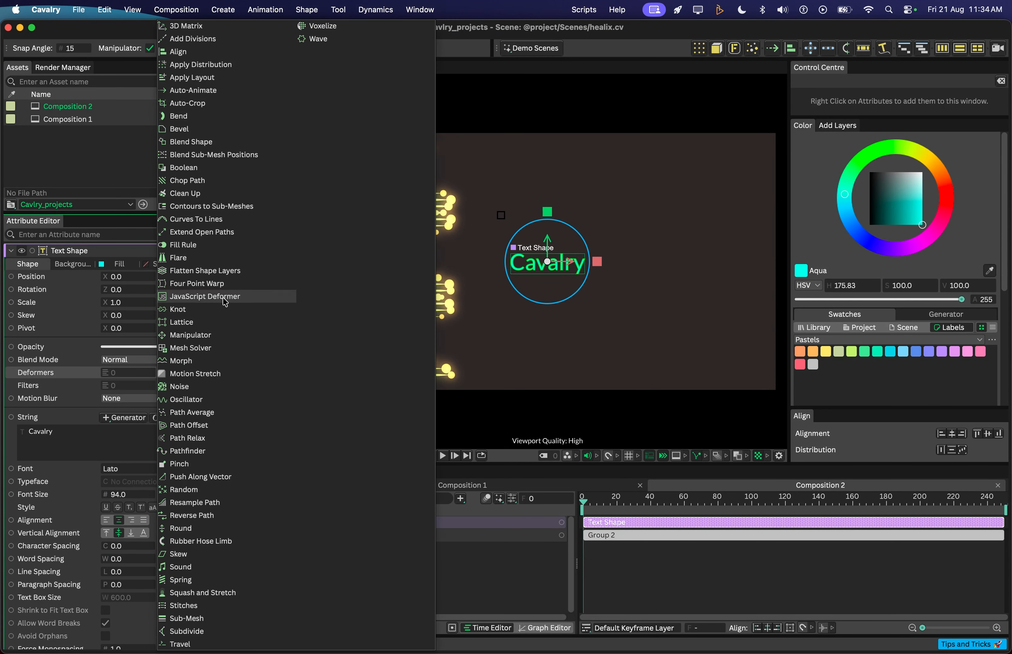
click(191, 618)
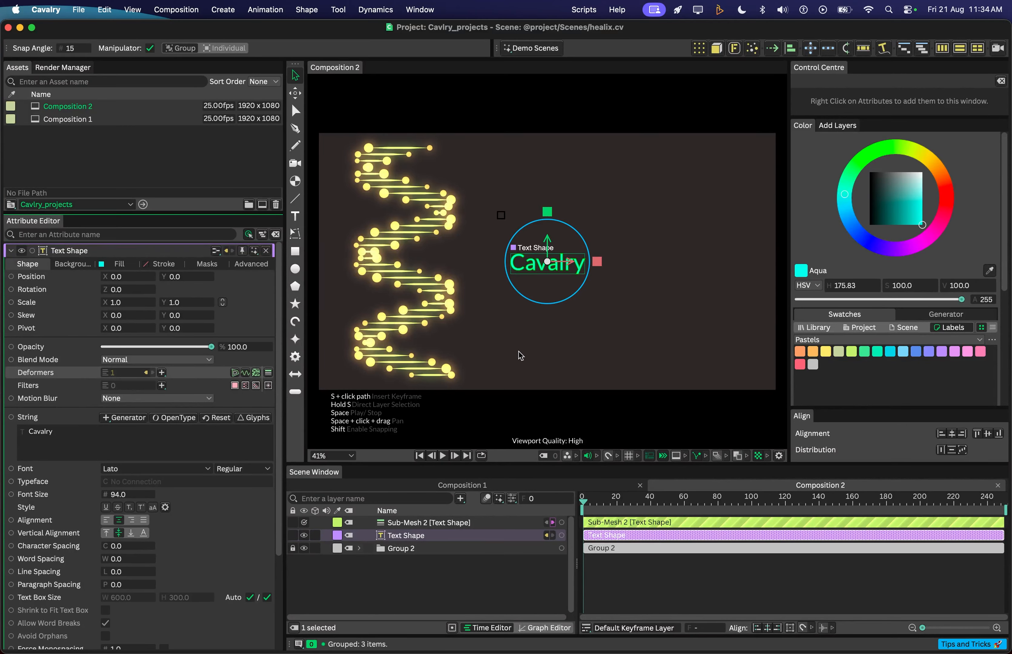
- Try adjusting the Sub-Mesh deformer's Position X, including a shift to 25, and undo the changes
click(415, 523)
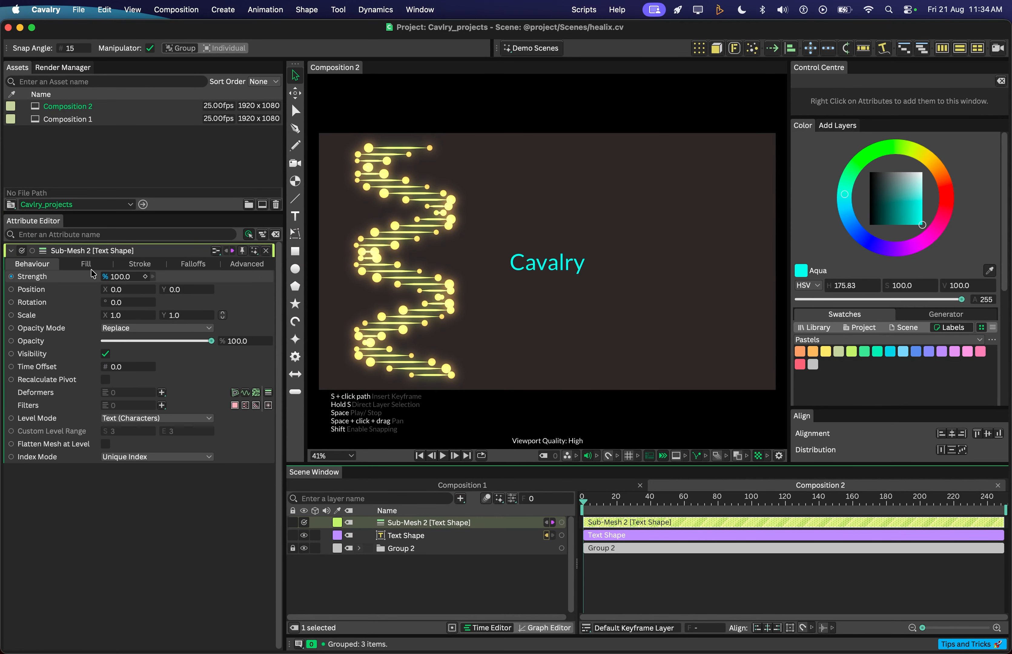
drag(113, 289, 142, 300)
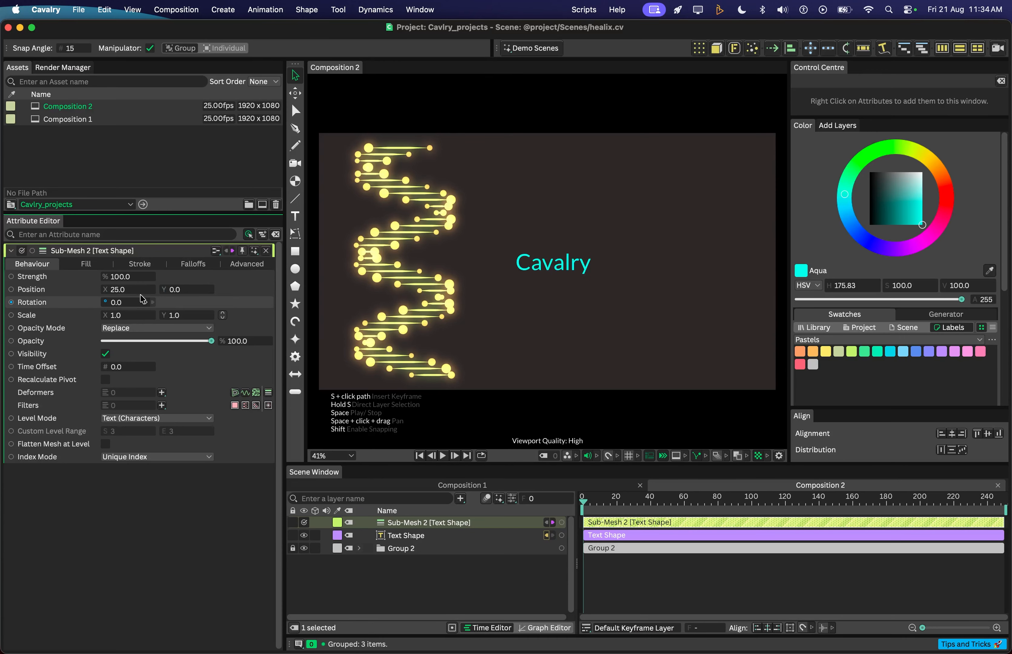
key(super+z)
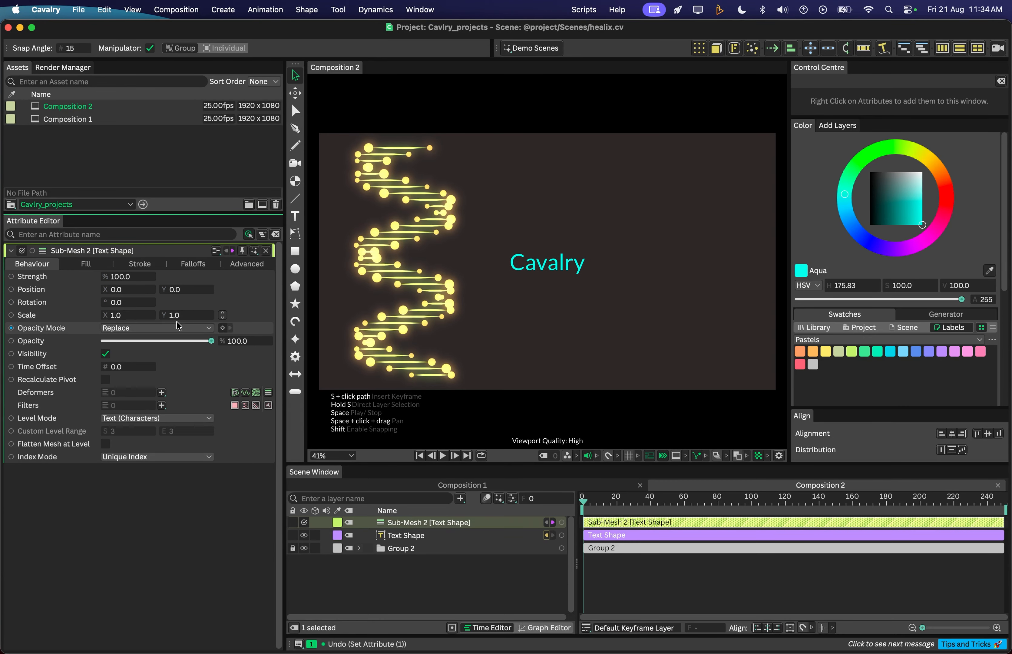
mouse_move(120, 294)
mouse_down()
mouse_move(395, 287)
mouse_move(310, 305)
mouse_move(113, 305)
mouse_up()
drag(351, 307, 239, 303)
key(super+z)
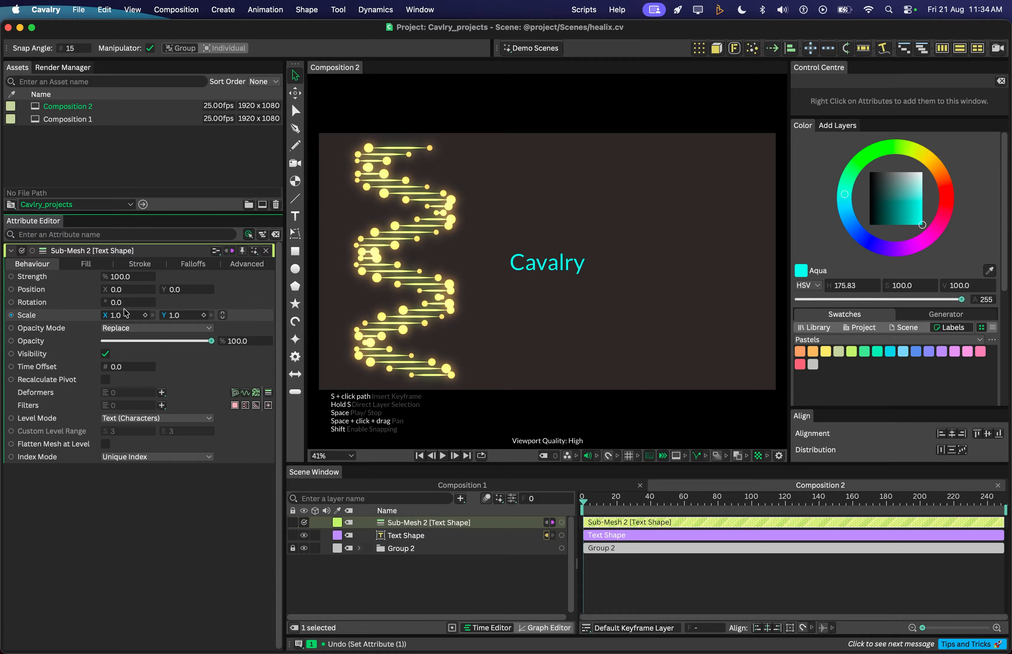
- Add a falloff to the Sub-Mesh deformer and move it over the letters to about X 64, Y 32
click(192, 264)
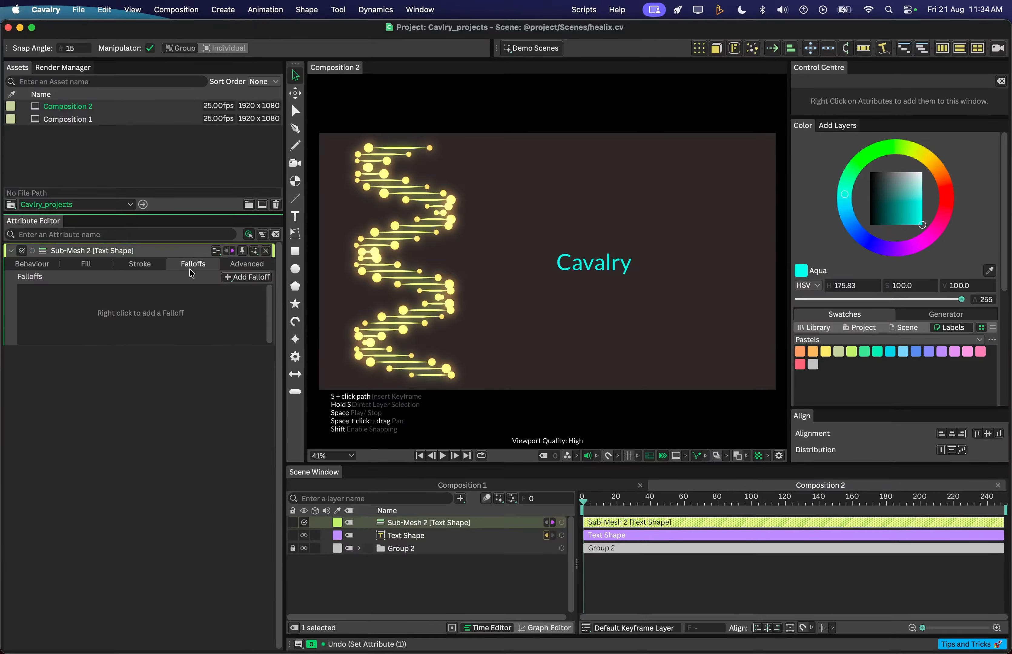
click(229, 277)
click(256, 293)
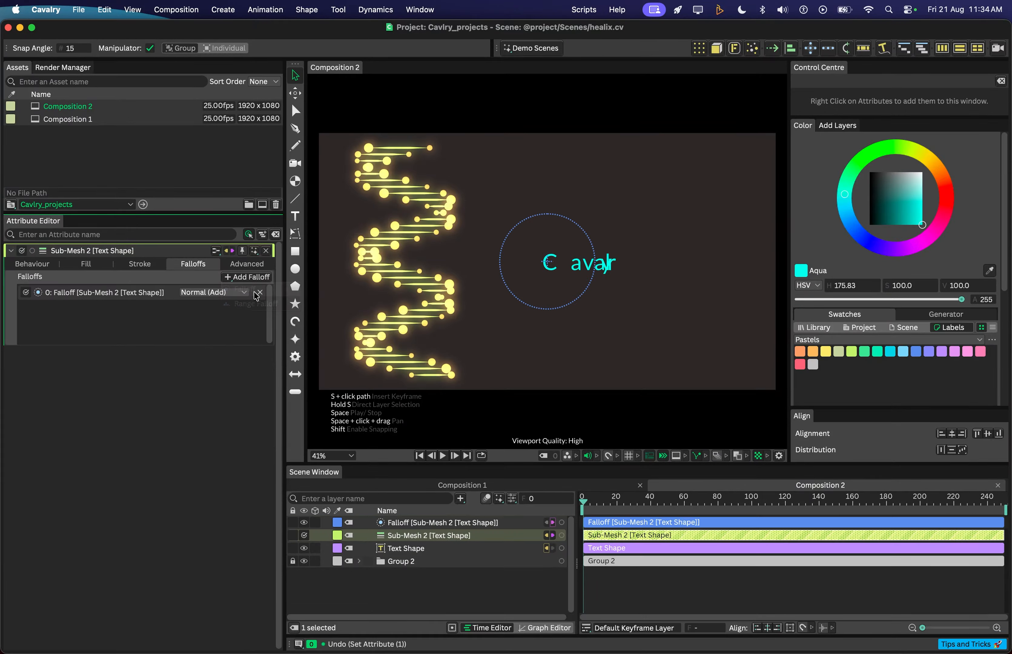
mouse_move(547, 263)
mouse_down()
mouse_move(612, 257)
mouse_move(536, 256)
mouse_move(584, 255)
mouse_move(563, 254)
mouse_up()
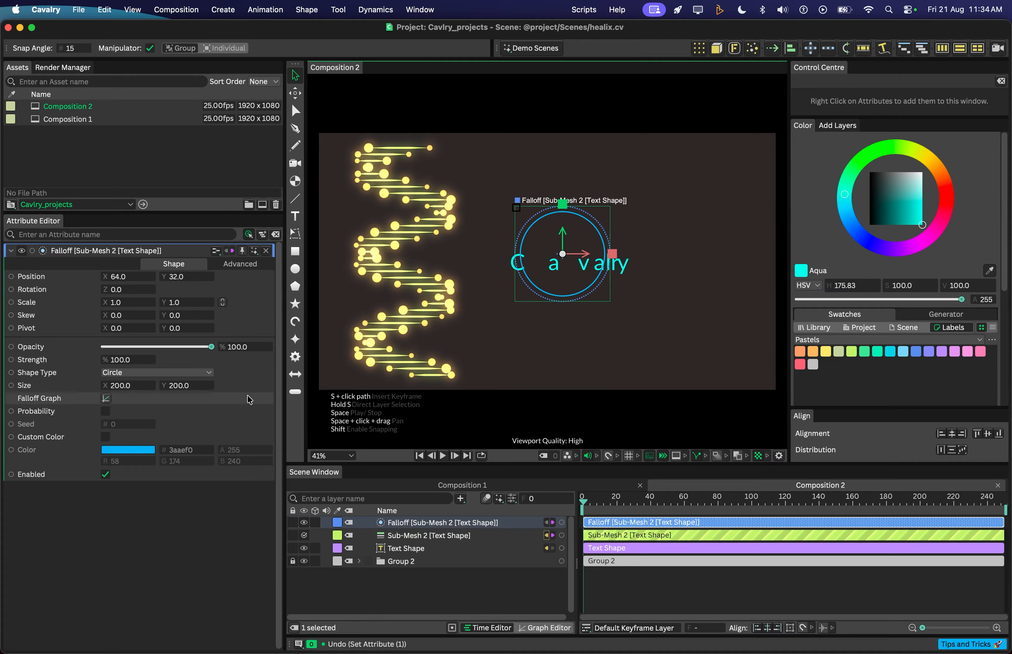
- Delete the falloff and set the Sub-Mesh deformer's Position X back to 0
key(Delete)
click(406, 521)
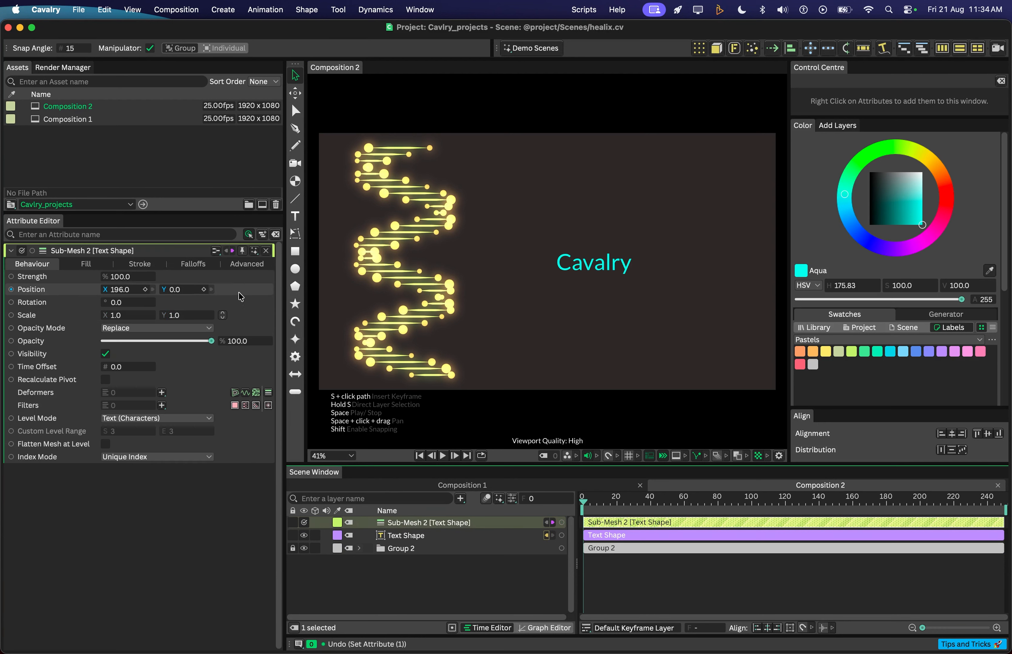
click(120, 288)
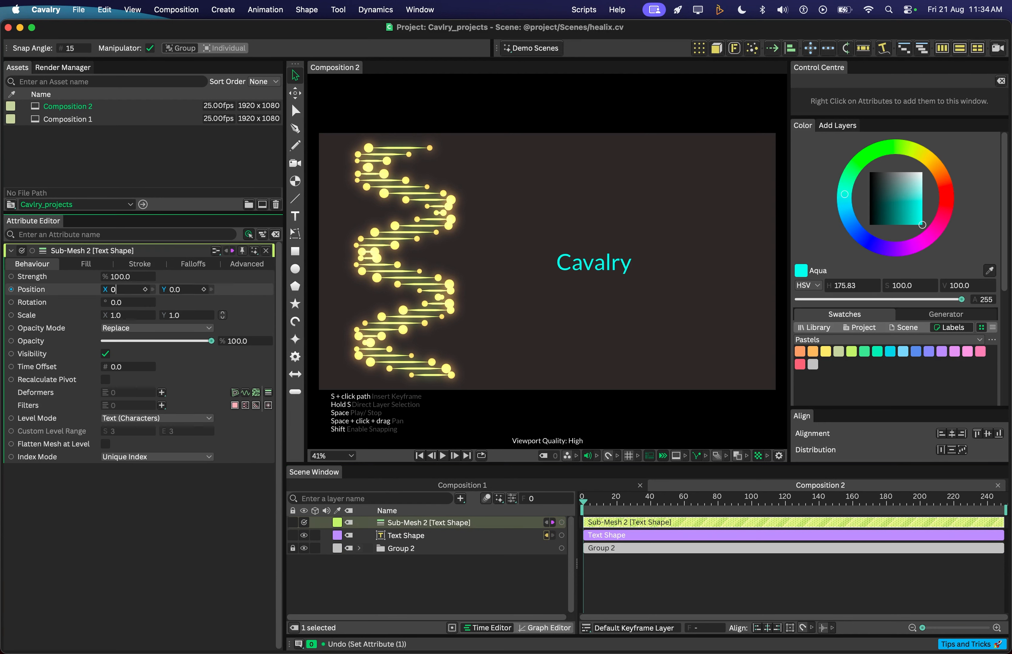
text(0)
key(Return)
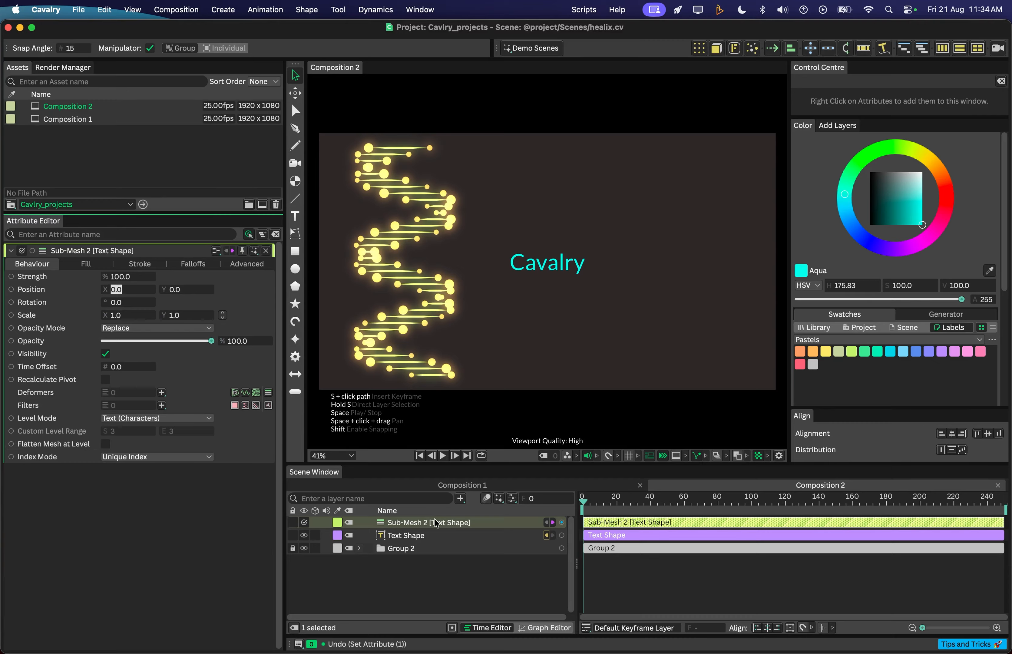
- Replace the text shape's string with 01
click(411, 526)
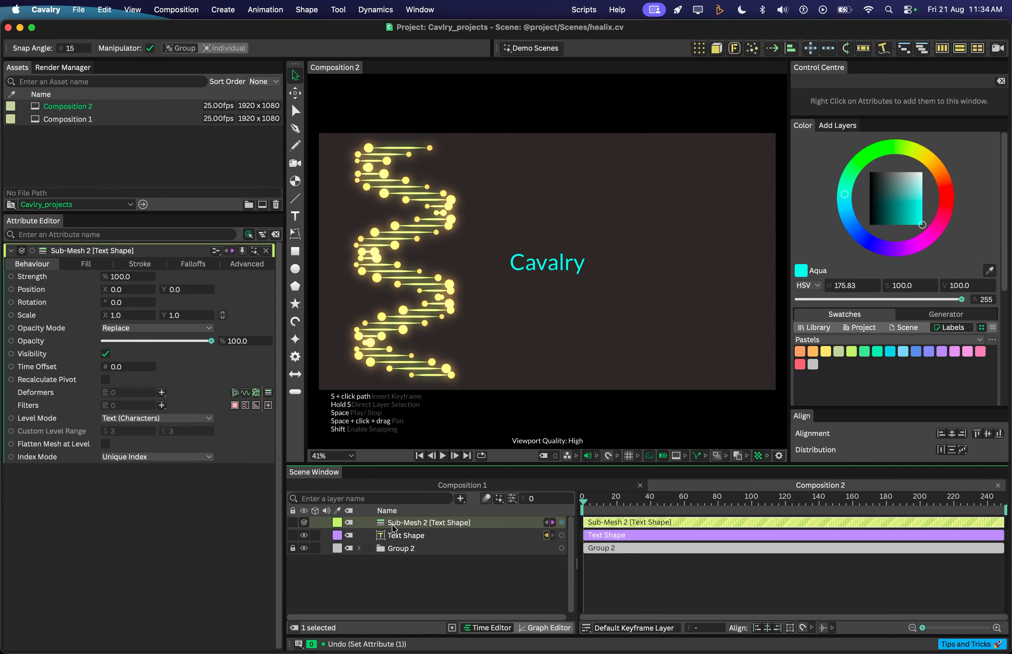
click(405, 535)
drag(55, 432, 2, 436)
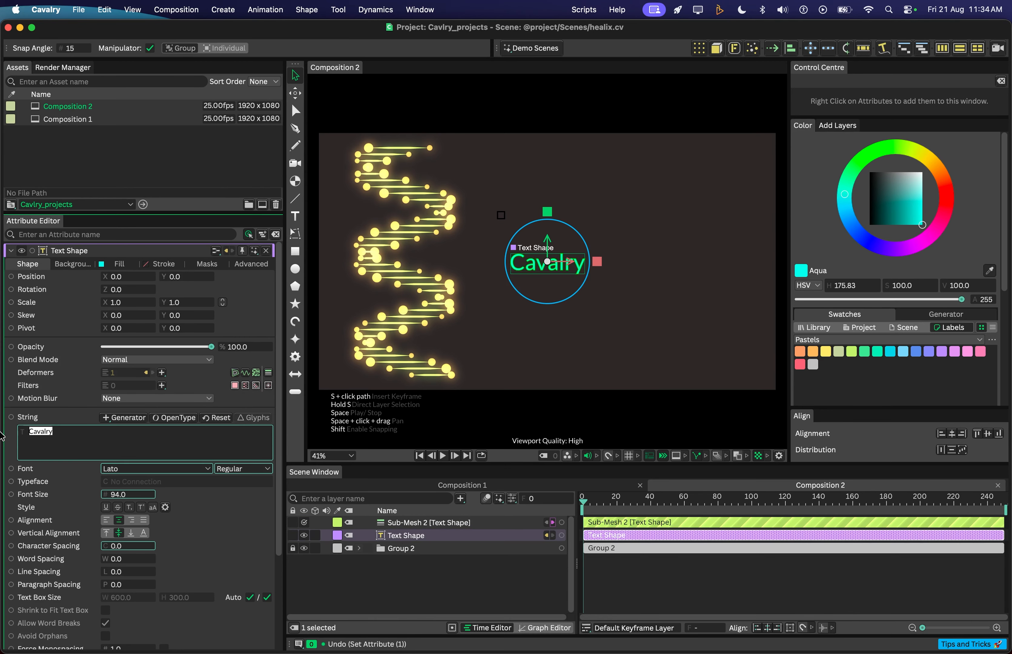
key(BackSpace)
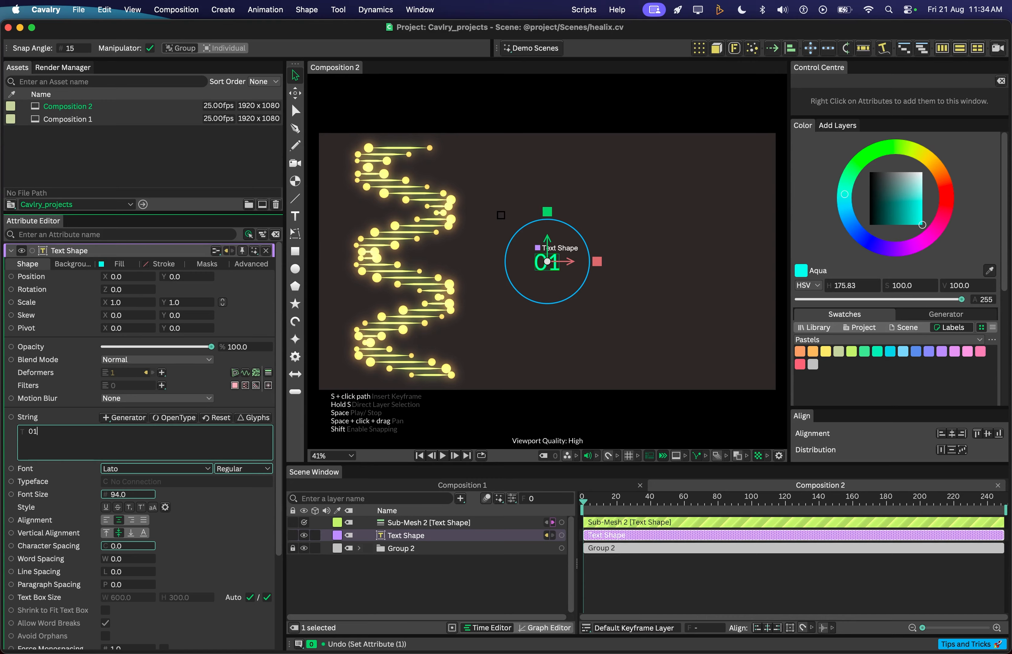
- Add an Oscillator behaviour to the Position X of the text's Sub-Mesh deformer
click(404, 523)
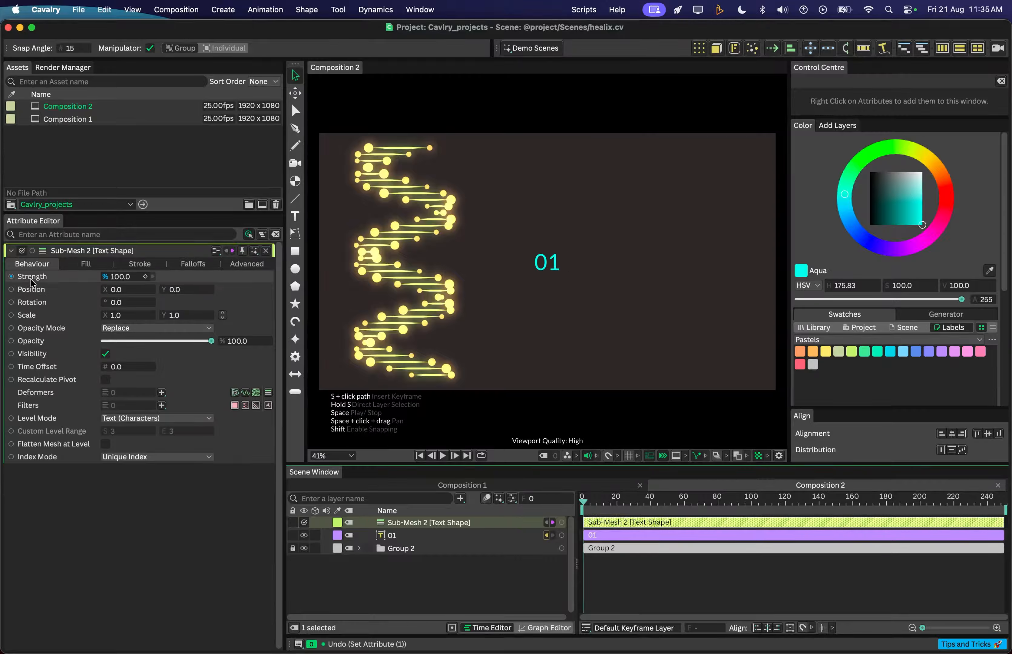
right_click(36, 289)
mouse_move(91, 429)
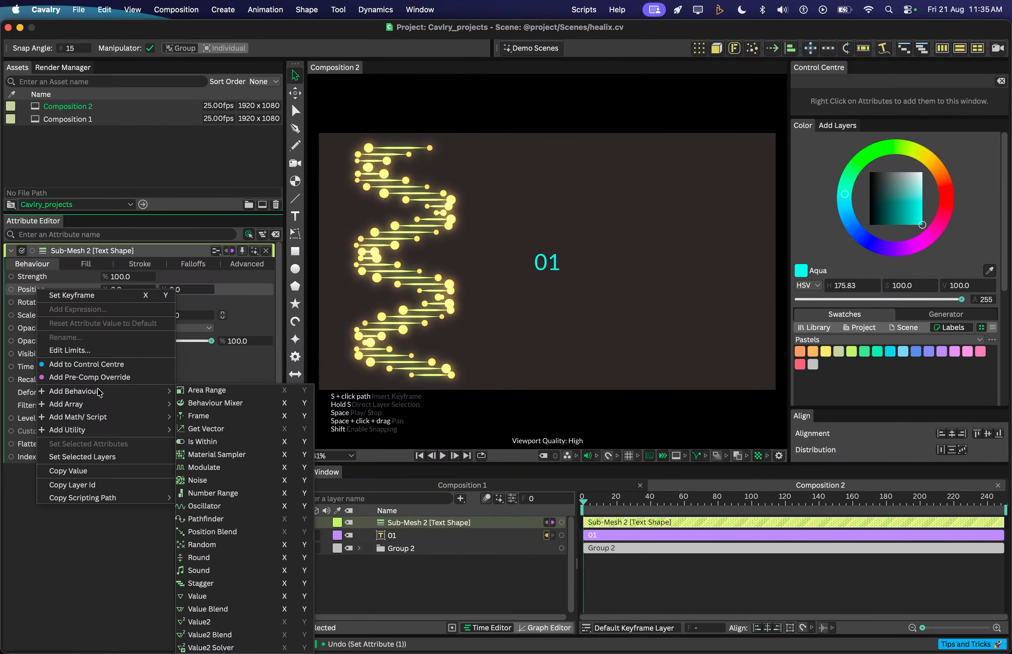
click(286, 507)
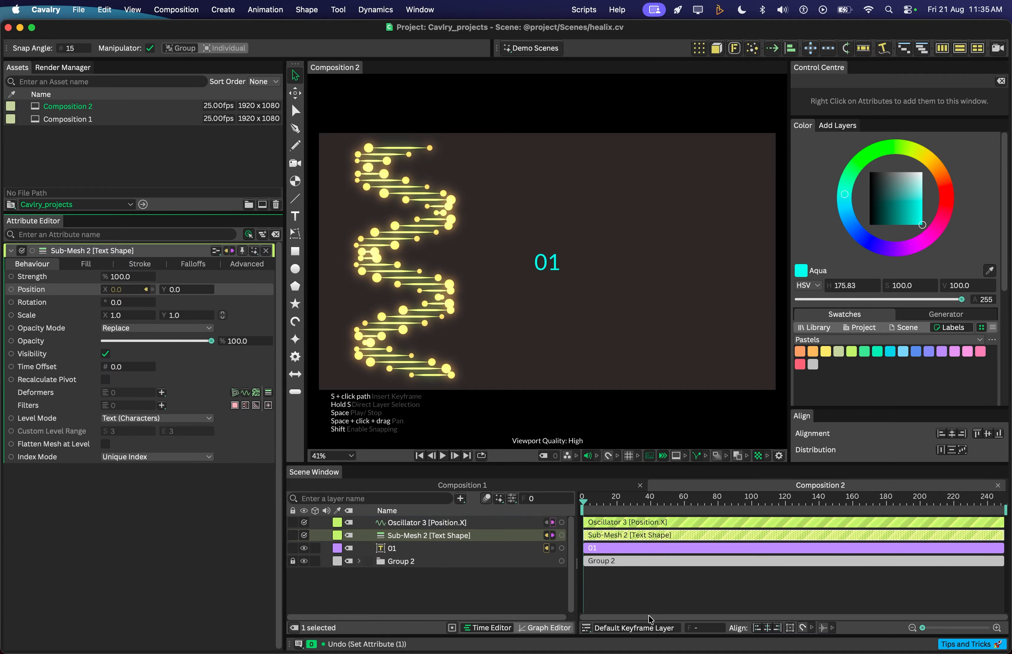
- Set the Position X oscillator to minimum -250, maximum 250, stagger 10 and frequency 0.5, and preview the animation
click(408, 517)
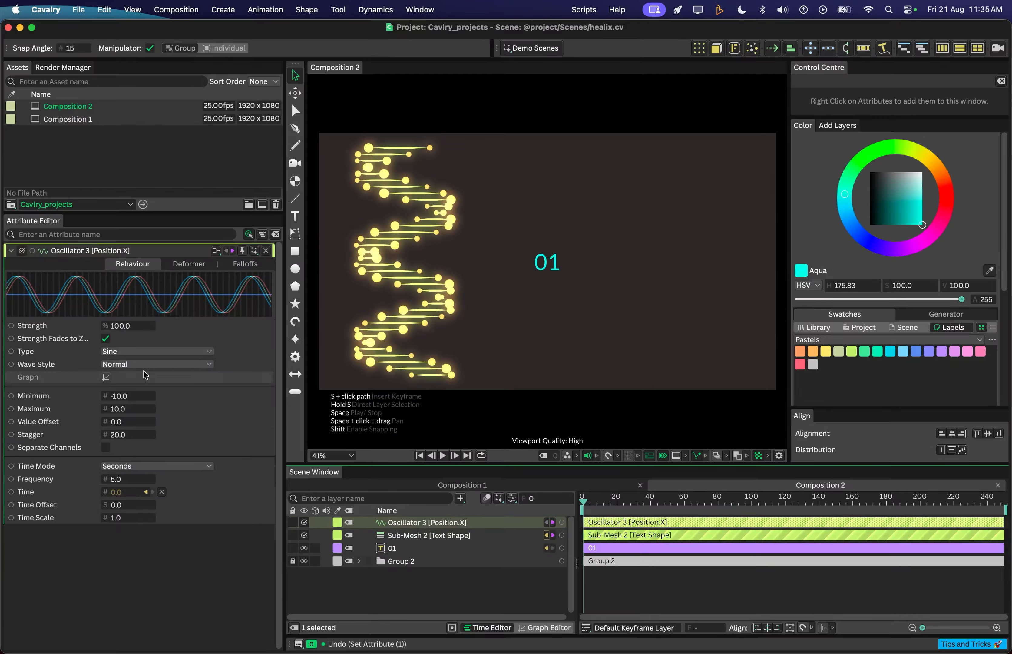
click(128, 396)
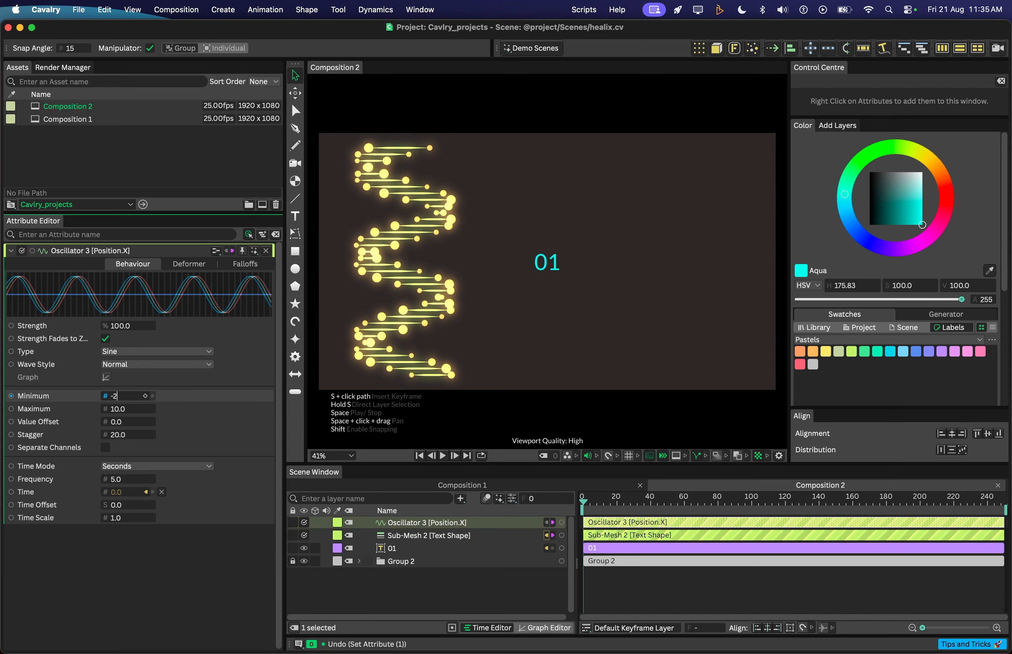
key(Return)
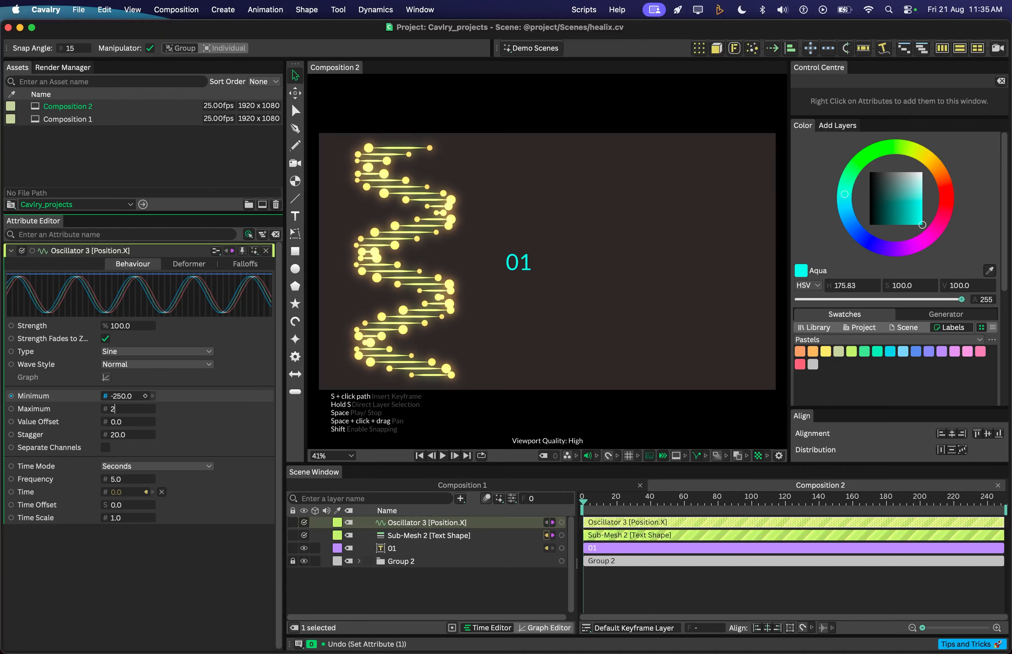
key(Return)
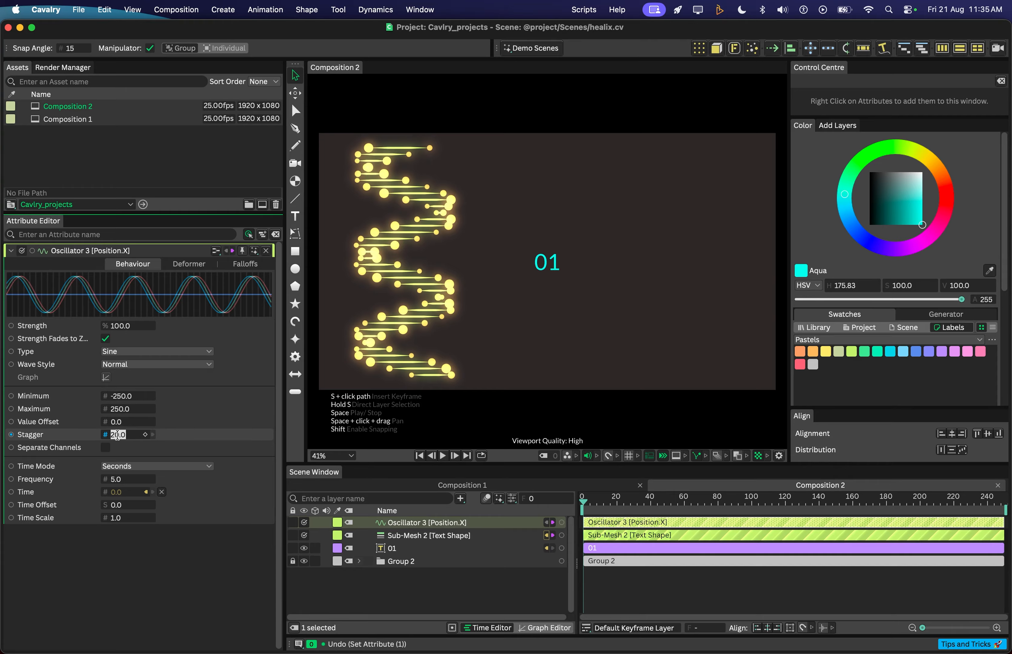
key(Return)
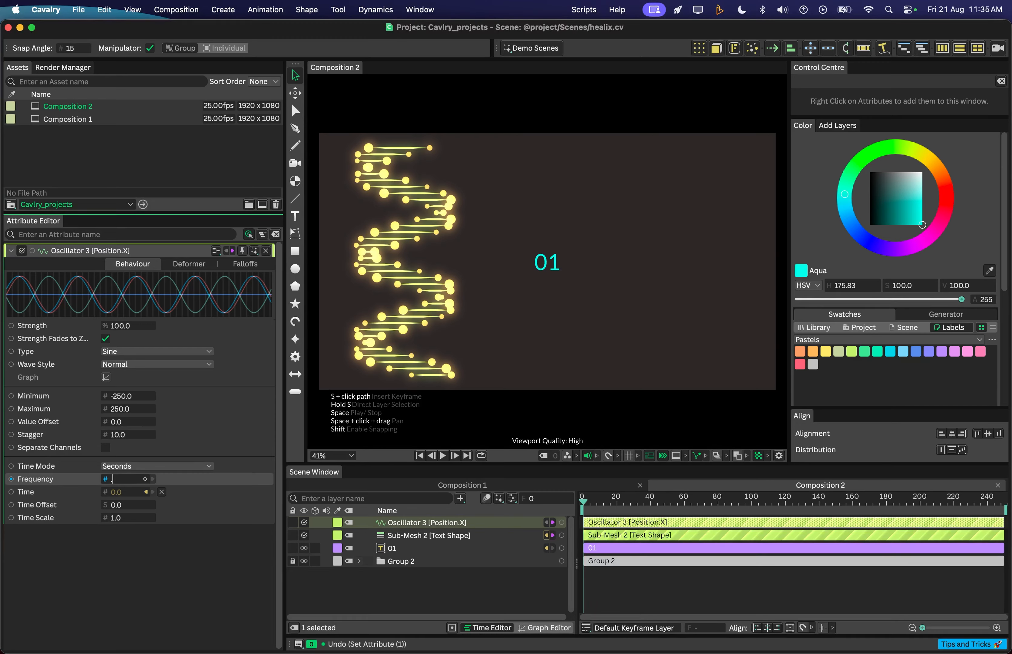
text(.5)
key(Return)
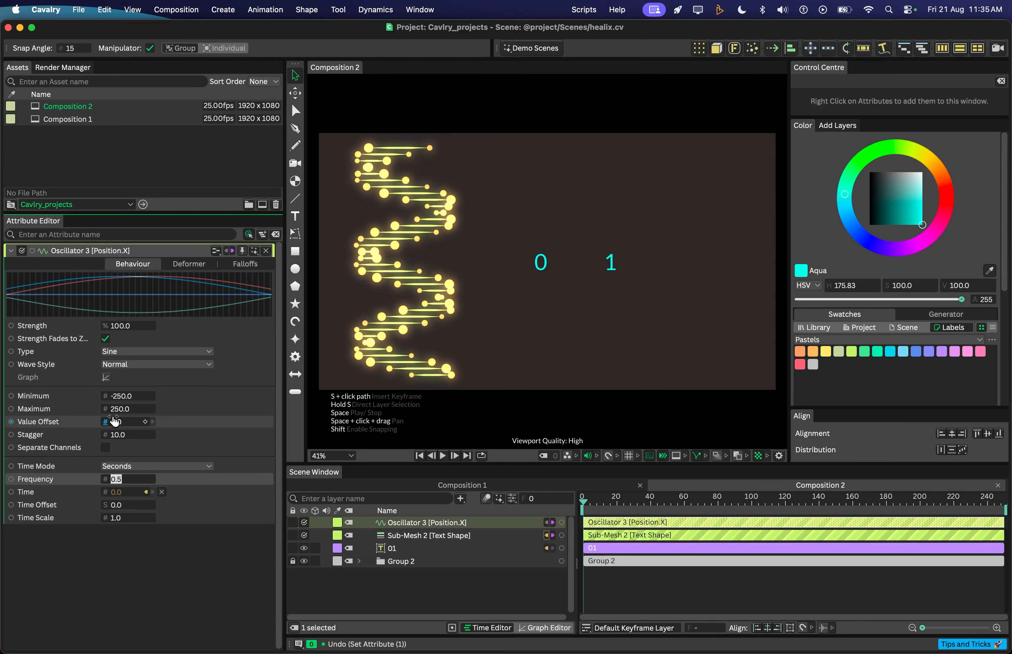
key(space)
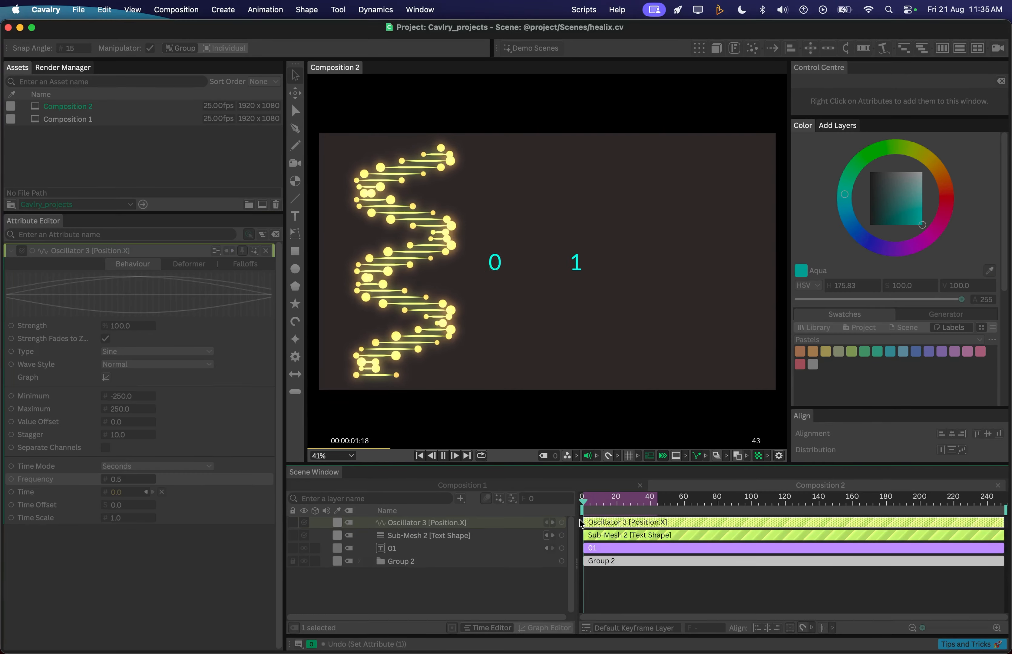
key(space)
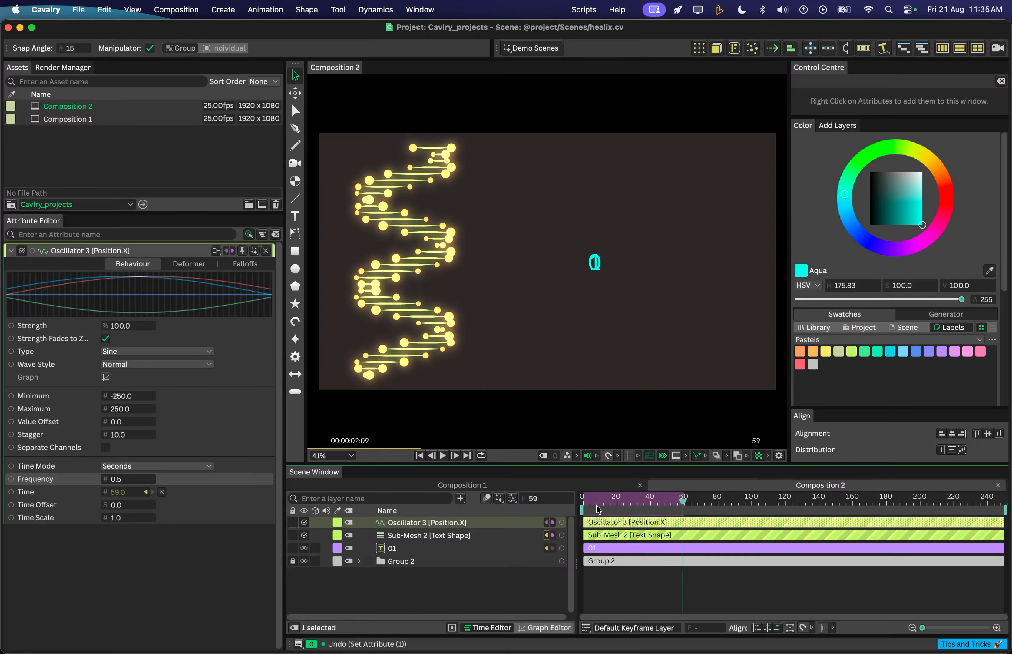
- Add an Oscillator behaviour to both axes of the Sub-Mesh deformer's Scale
click(413, 535)
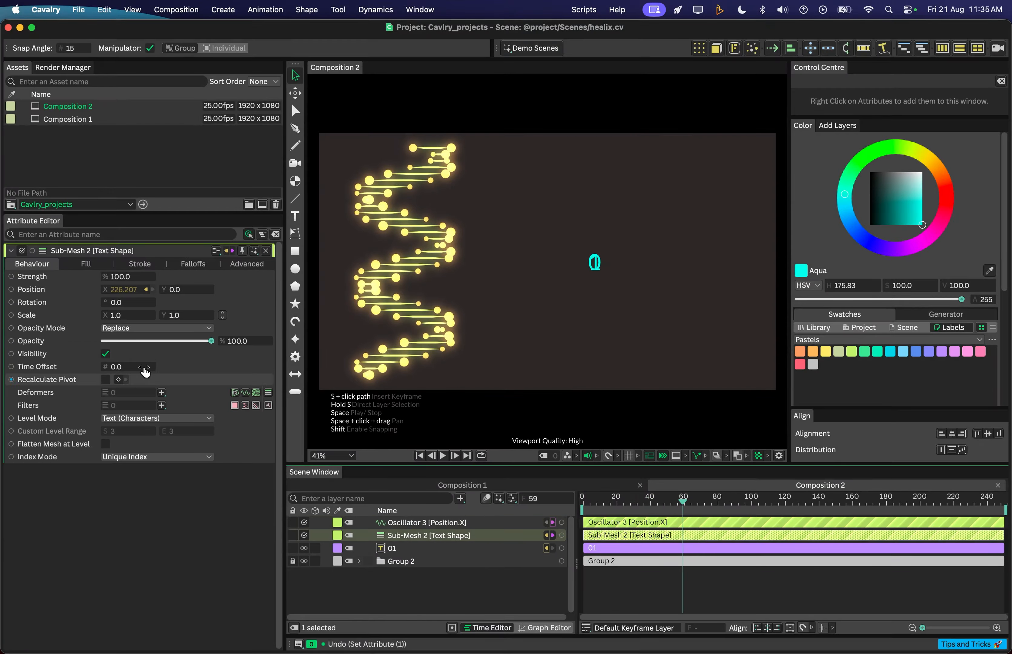
right_click(30, 316)
mouse_move(101, 422)
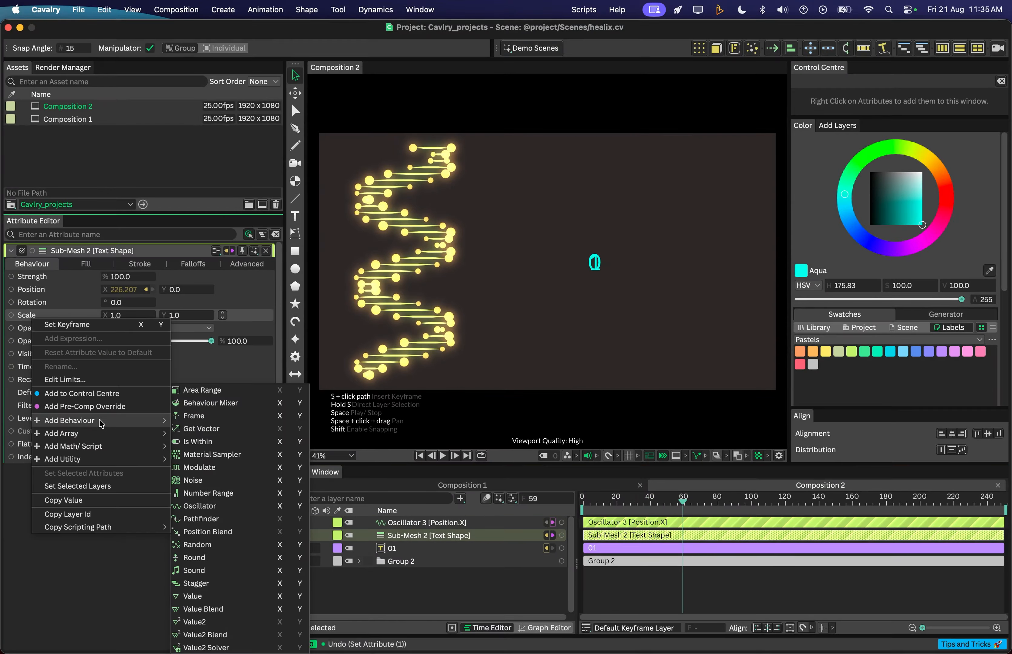
click(196, 506)
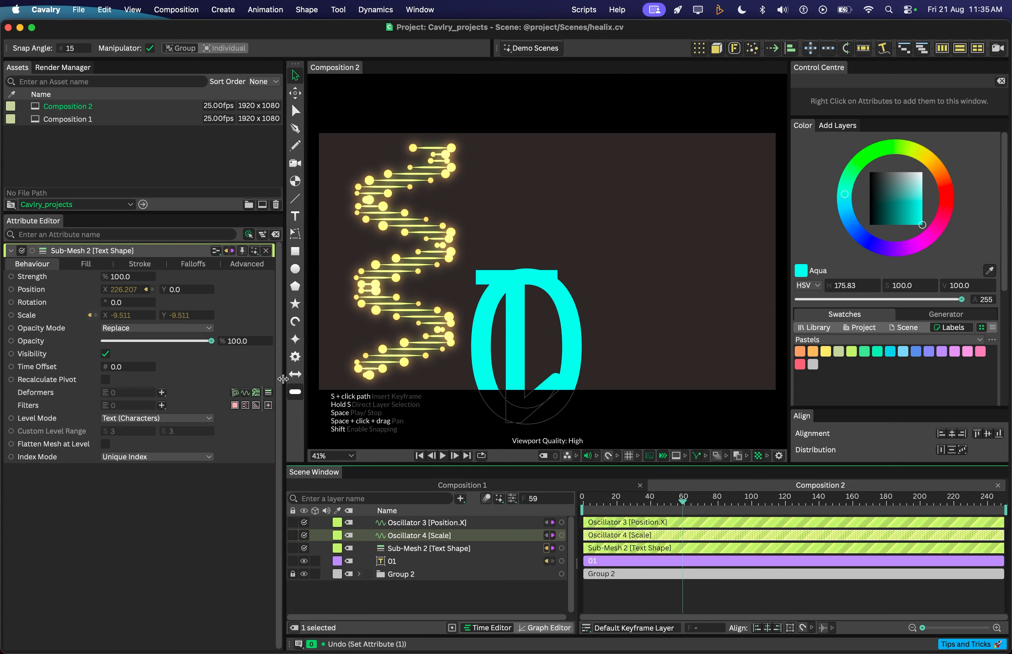
- Set the Scale oscillator to minimum 0.5, maximum 1, stagger 10 and frequency 0.5, and preview the animation from frame 0
click(128, 397)
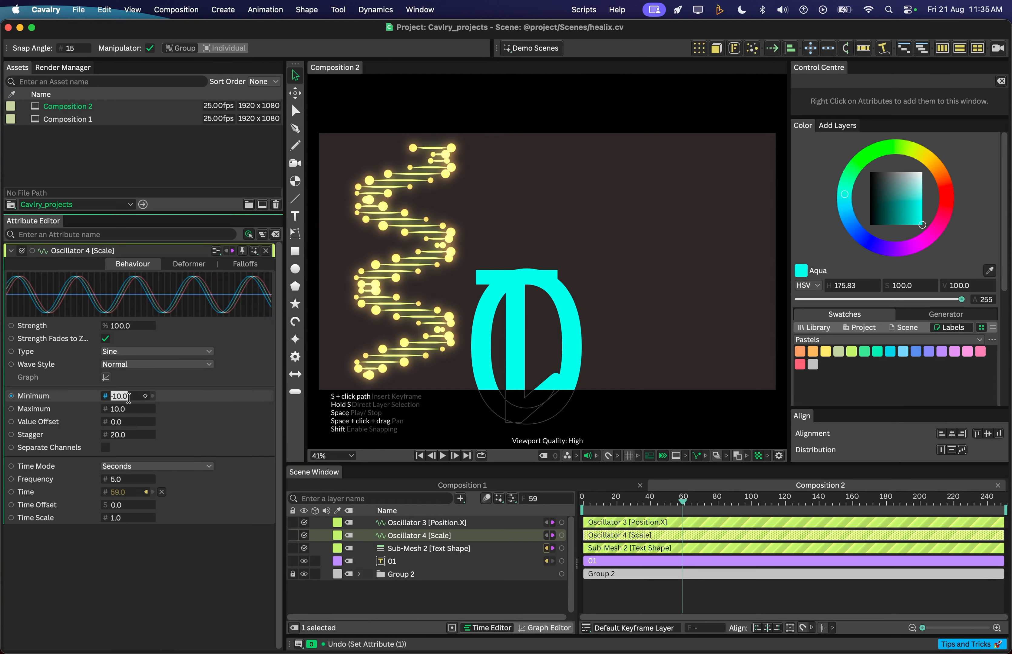
key(Tab)
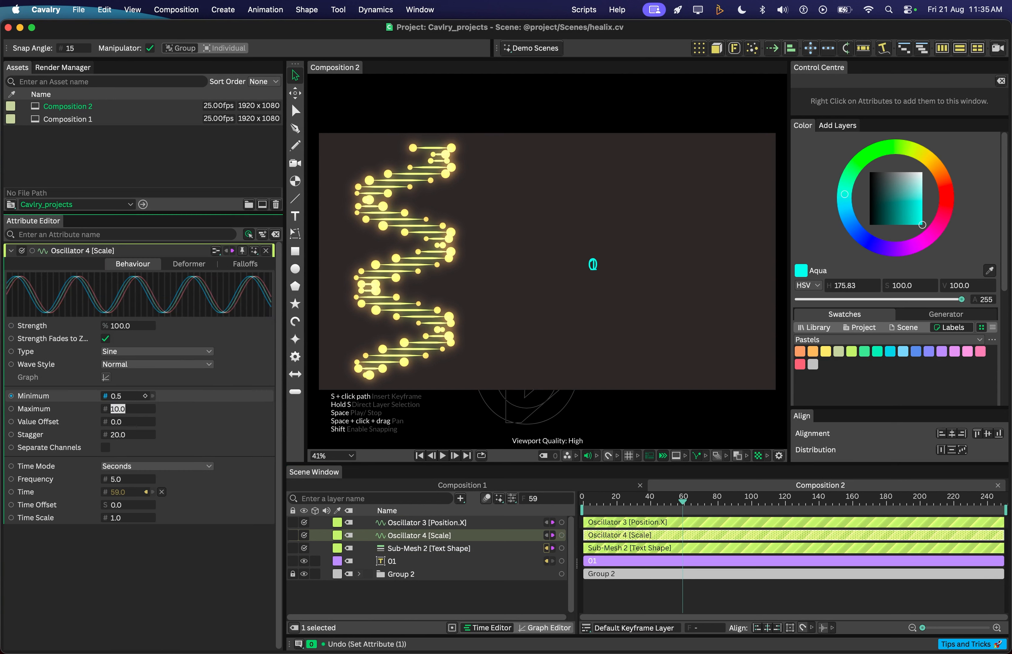
click(127, 435)
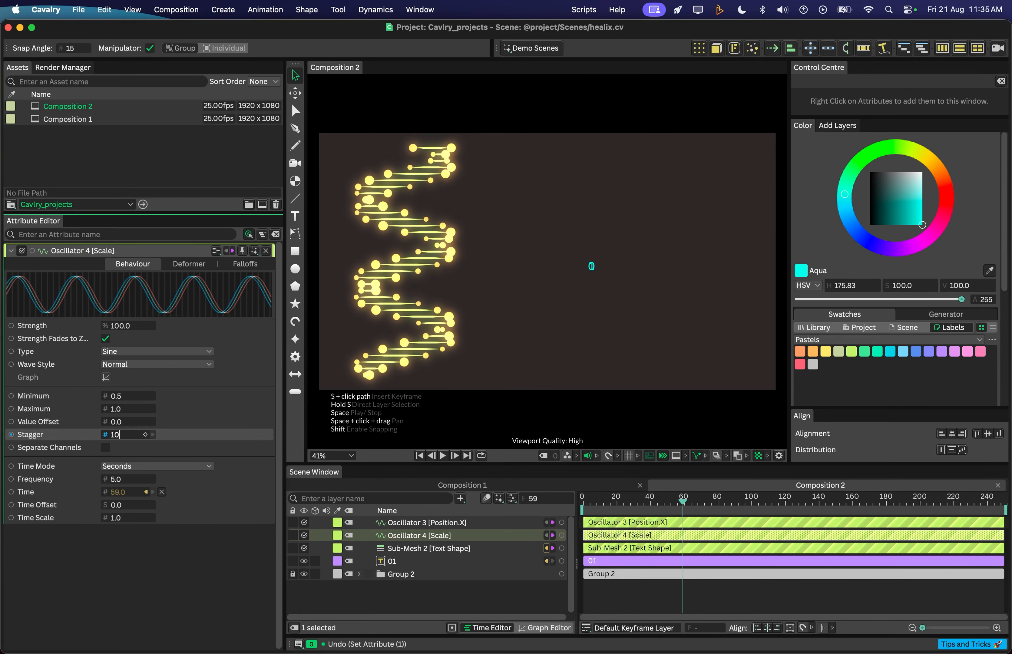
key(Return)
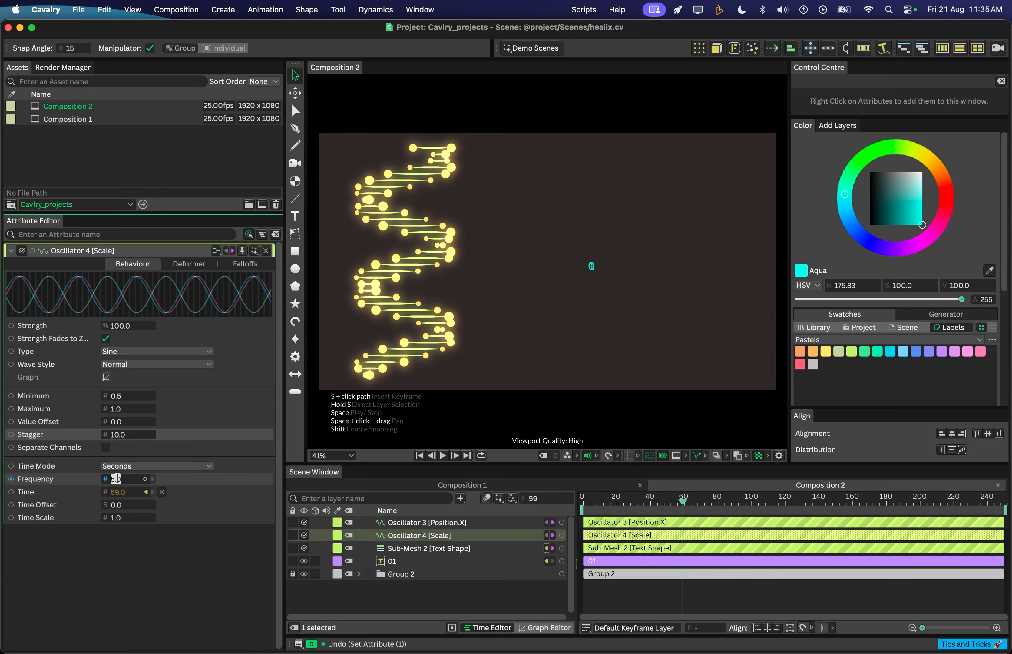
key(Return)
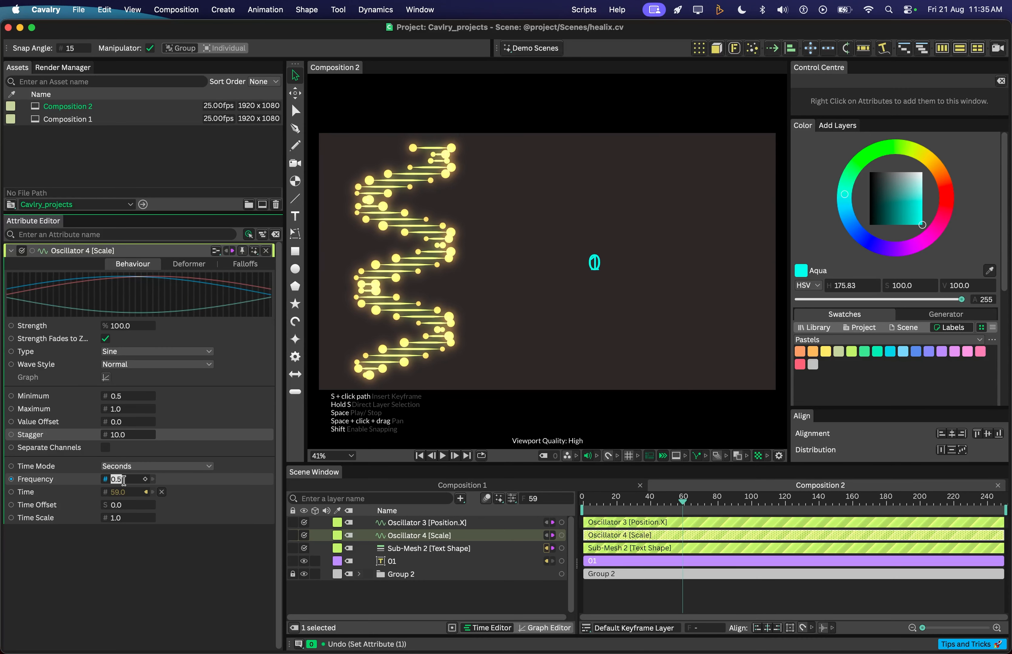
key(space)
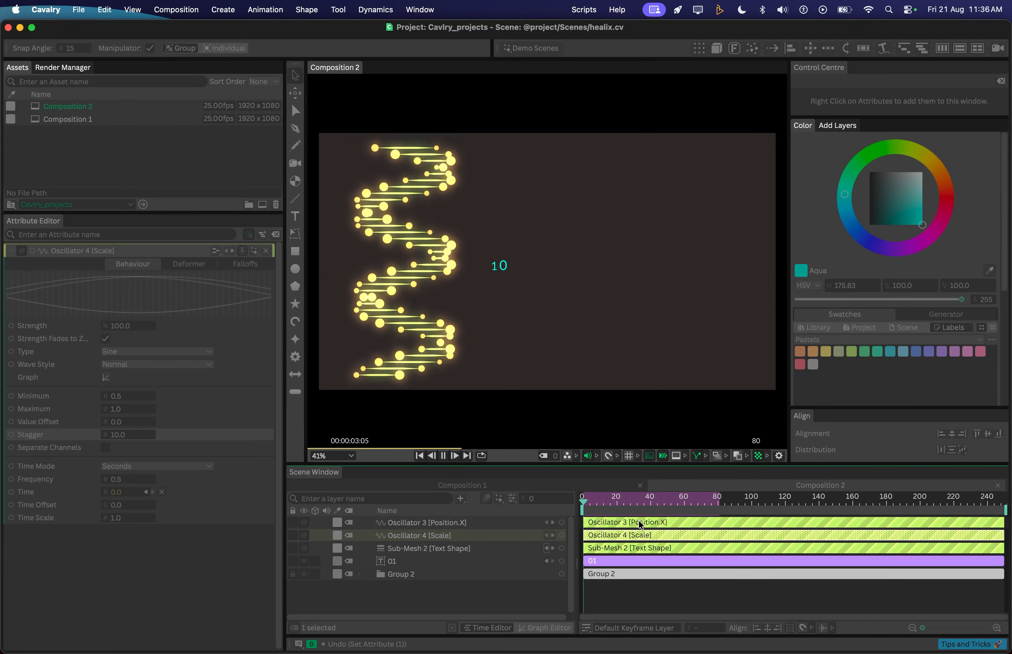
key(space)
drag(593, 501, 580, 505)
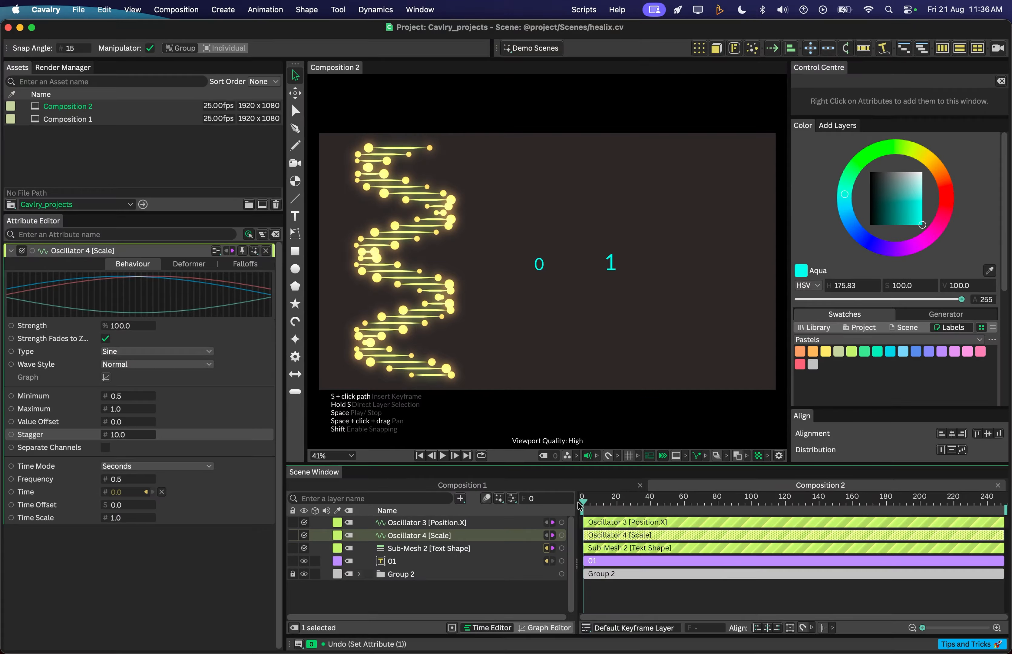
- Change the Scale oscillator's type to Cosine and preview the animation
click(630, 523)
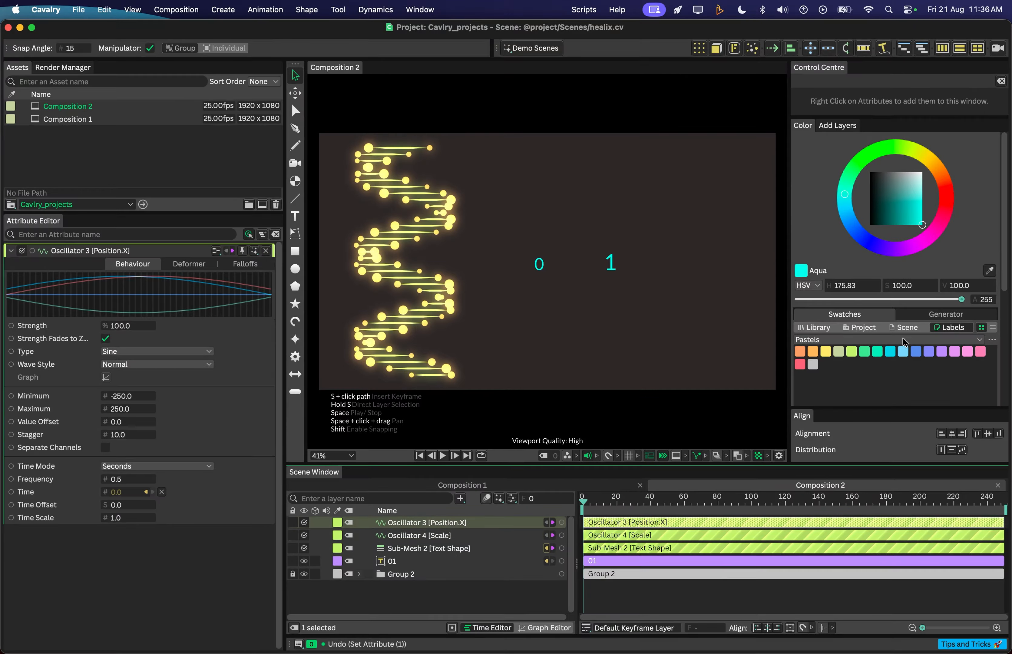
click(645, 540)
click(132, 353)
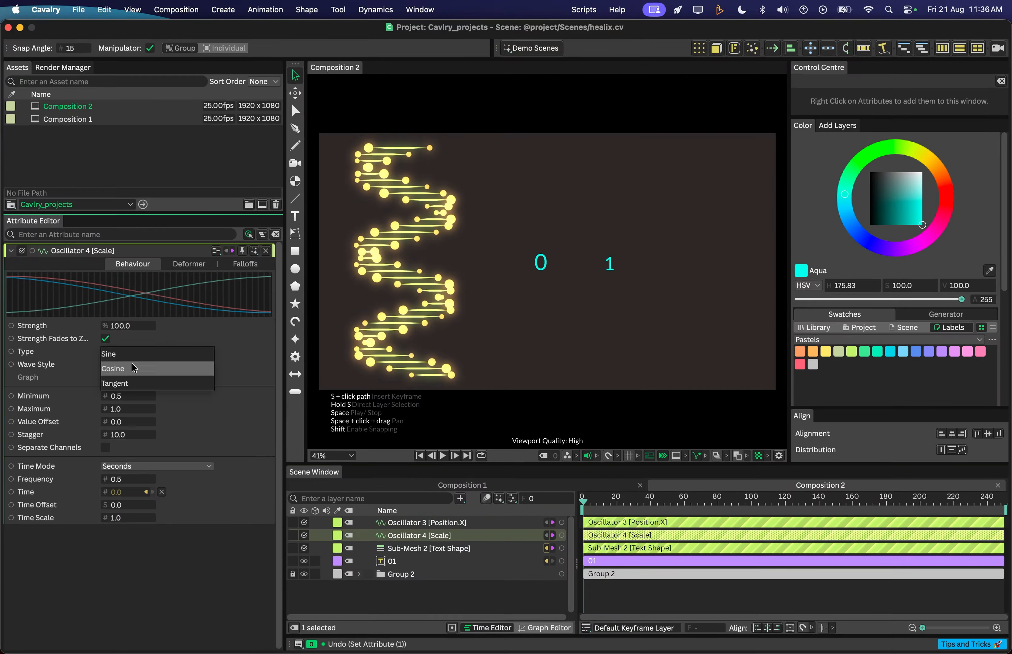
click(128, 370)
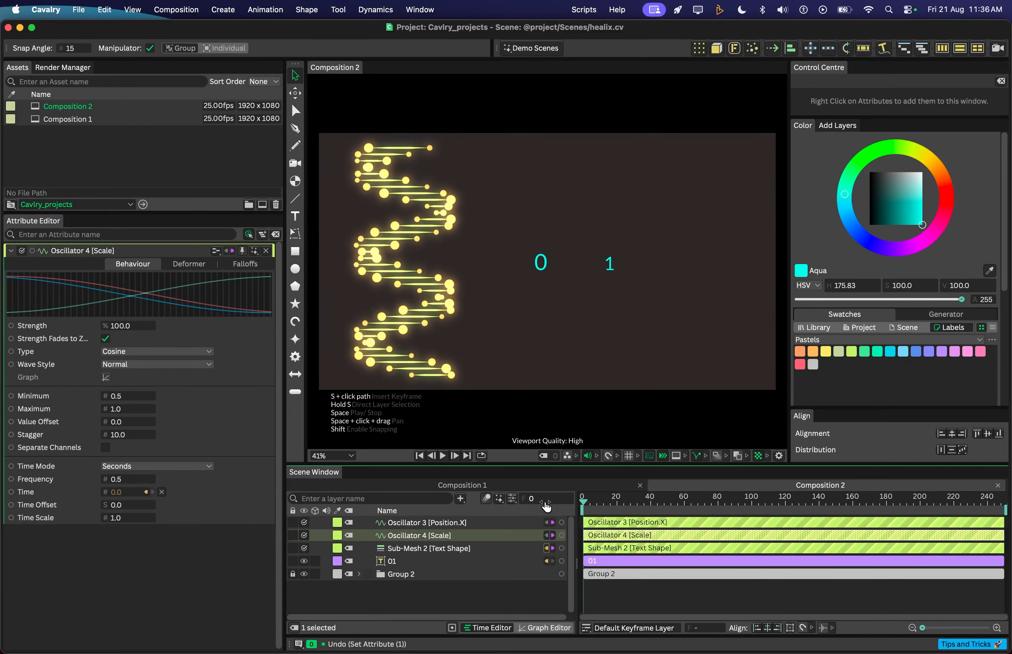
key(space)
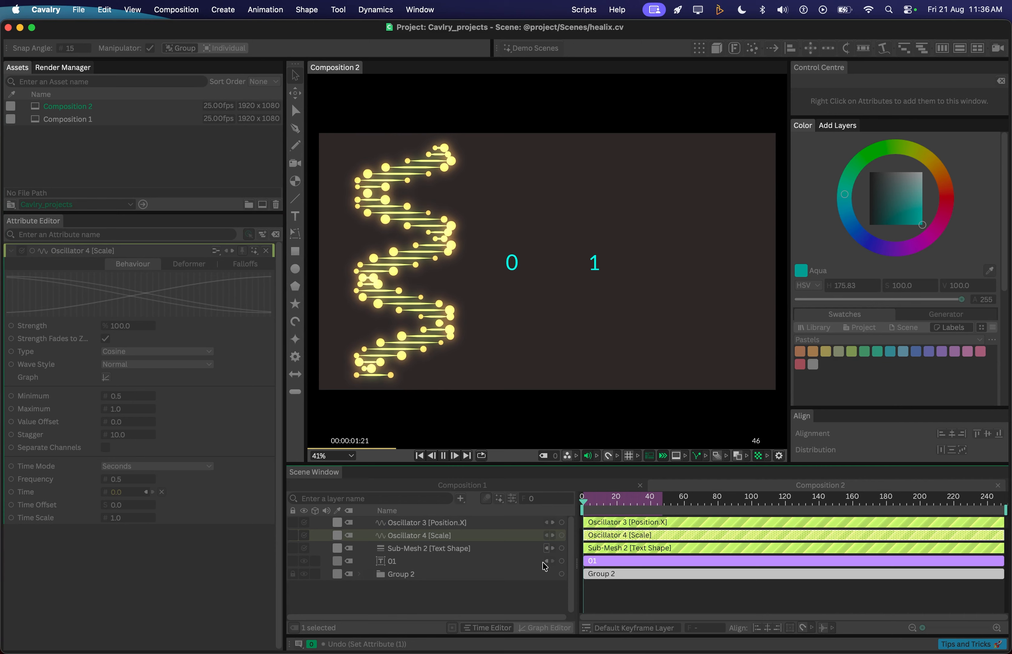
key(space)
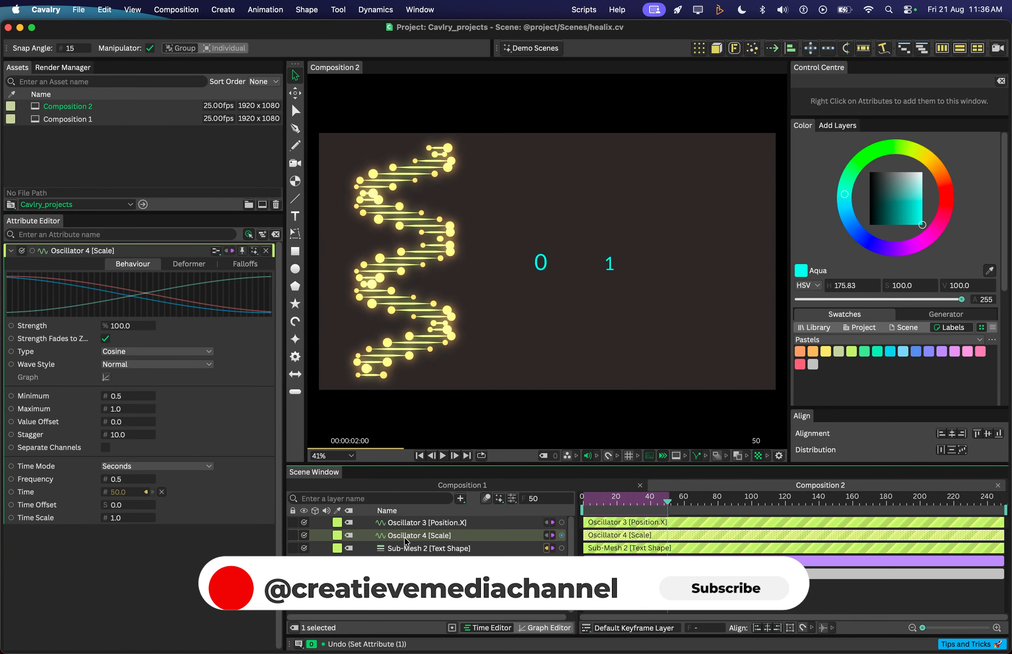
- Nest the Sub-Mesh deformer and the Position X and Scale oscillators under the 01 text layer
click(399, 549)
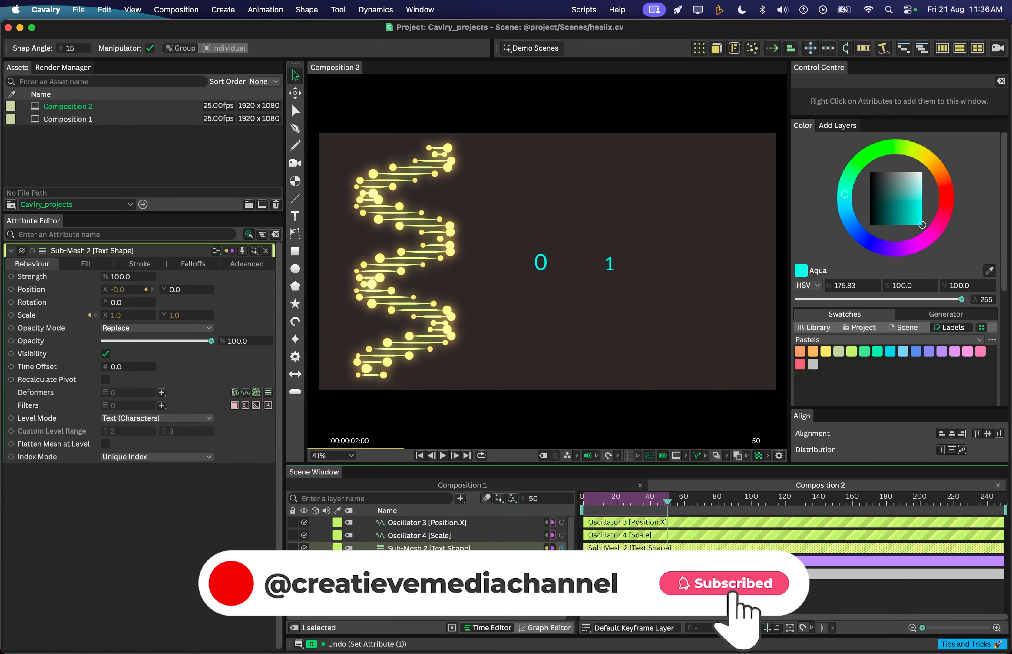
shift+click(415, 536)
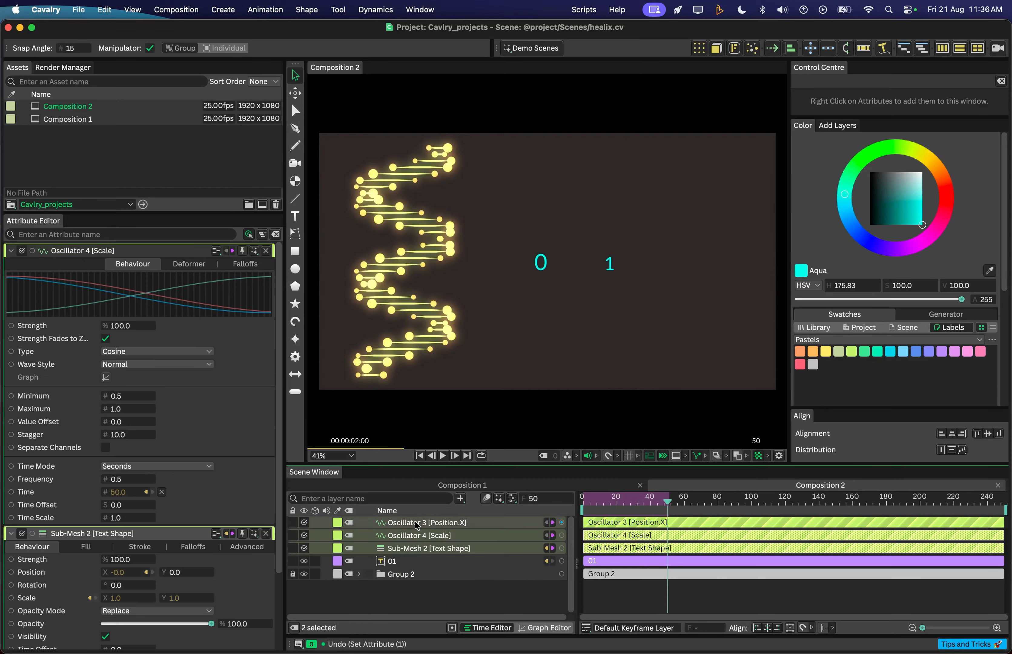
shift+click(413, 523)
drag(396, 550, 394, 562)
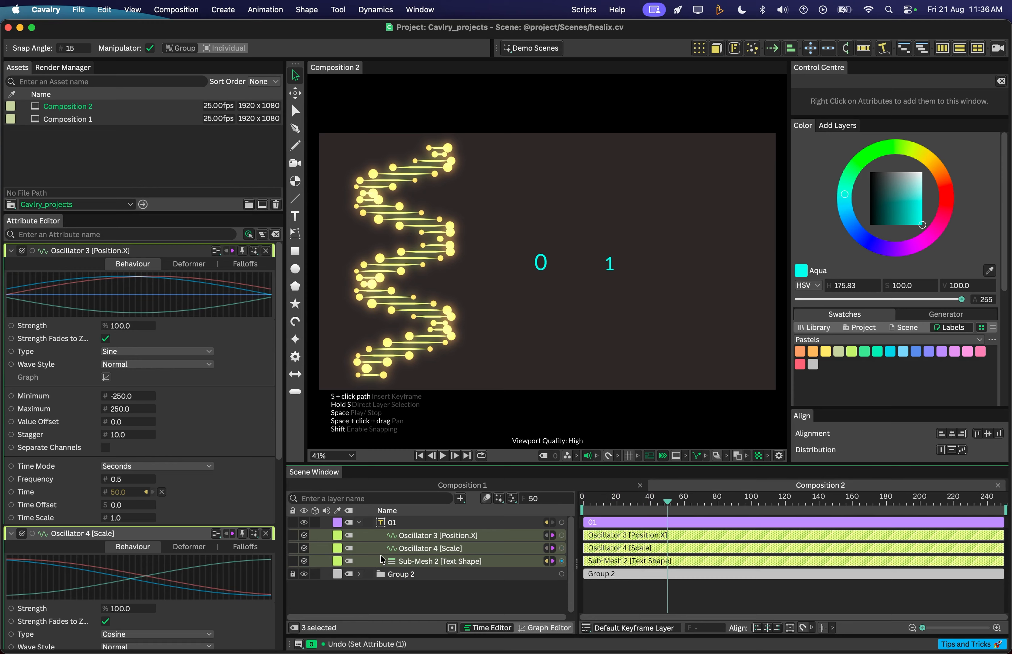
- Collapse the 01 text layer, put it in a group and name the group "text helix"
click(360, 523)
key(super+g)
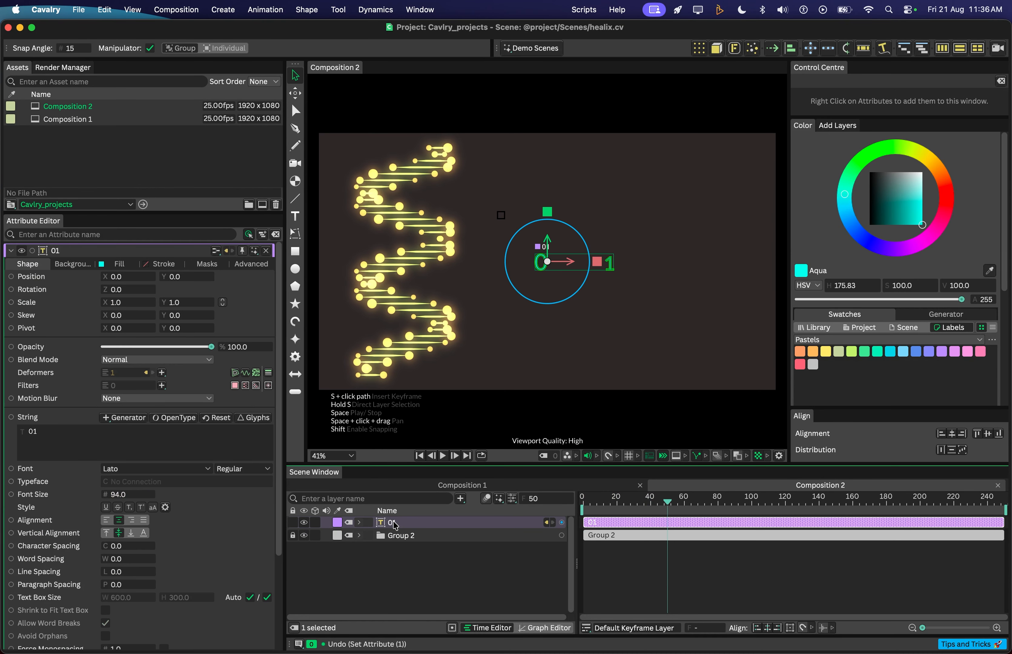
click(396, 527)
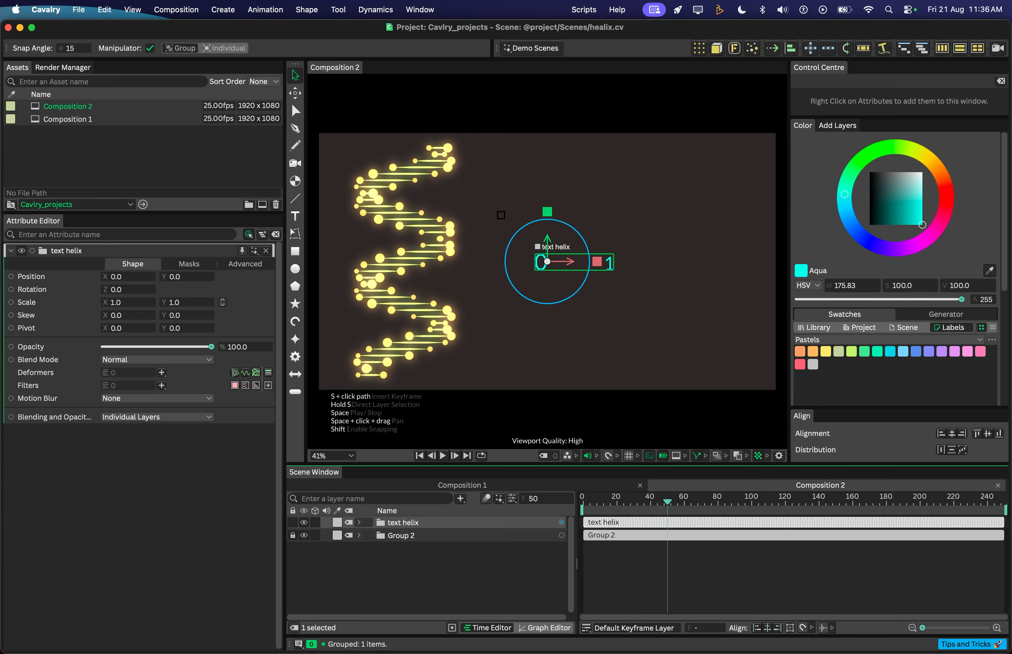
- Create a Duplicator from the text helix group with a Point distribution and a count of 2
click(699, 48)
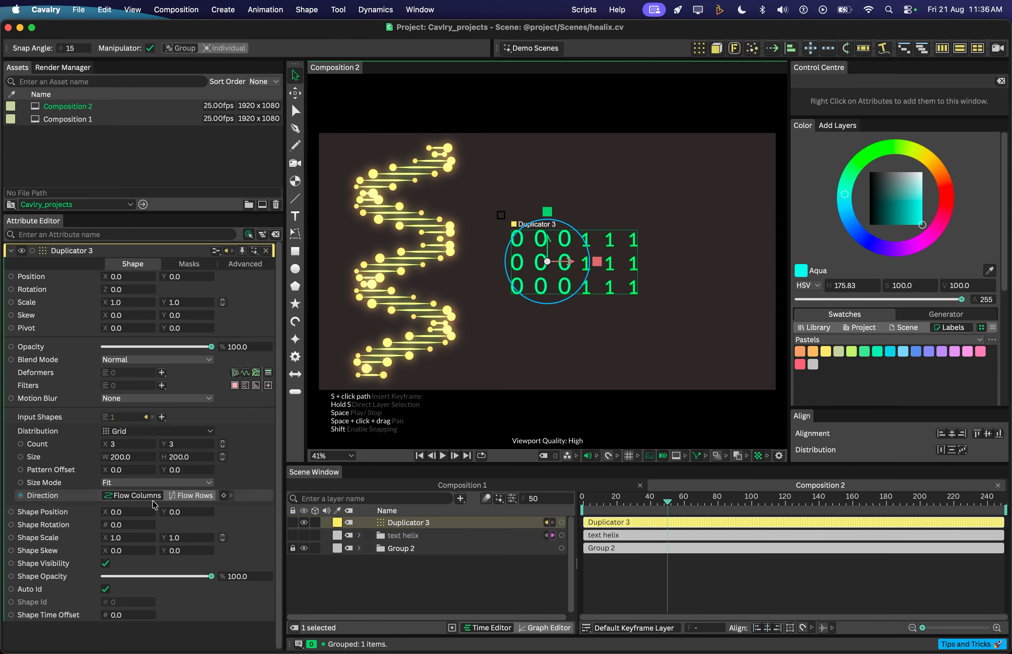
click(145, 434)
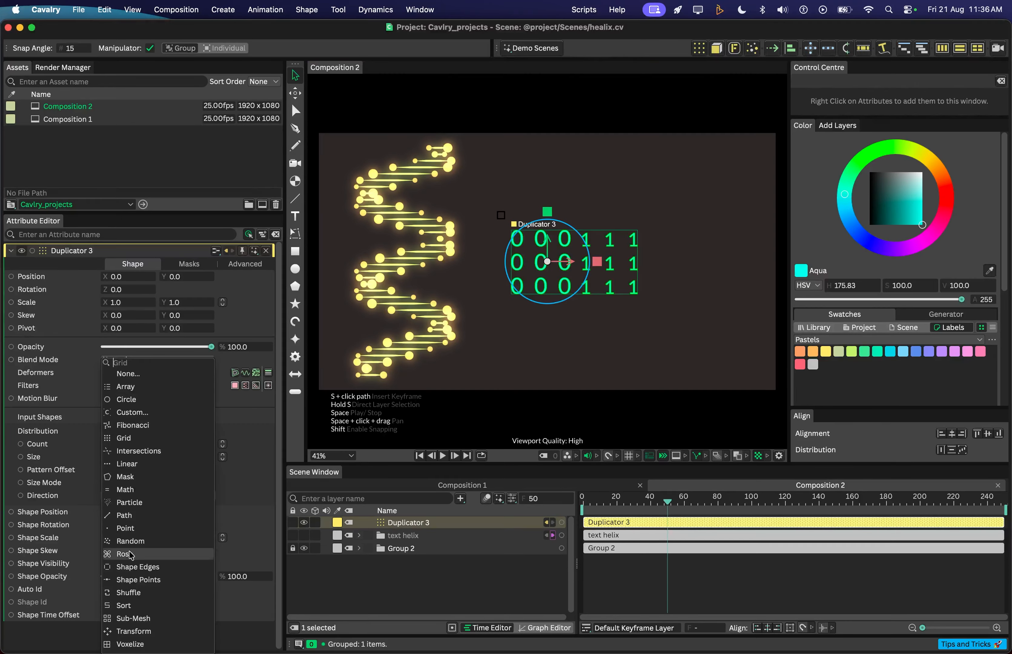
click(128, 530)
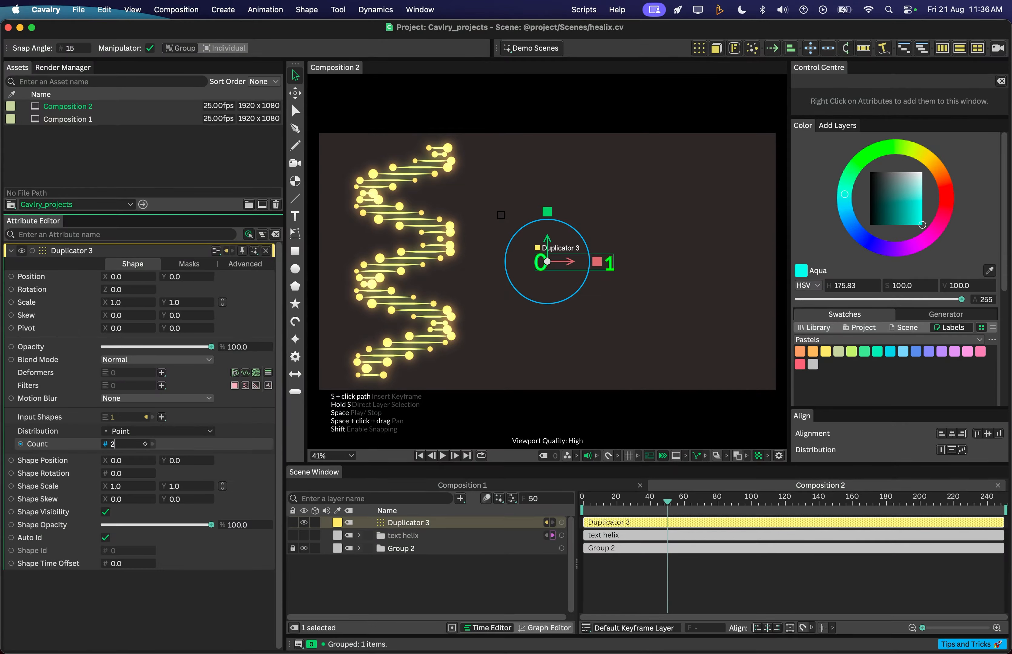
- Add a Value Array to the Duplicator's Shape Time Offset
right_click(32, 565)
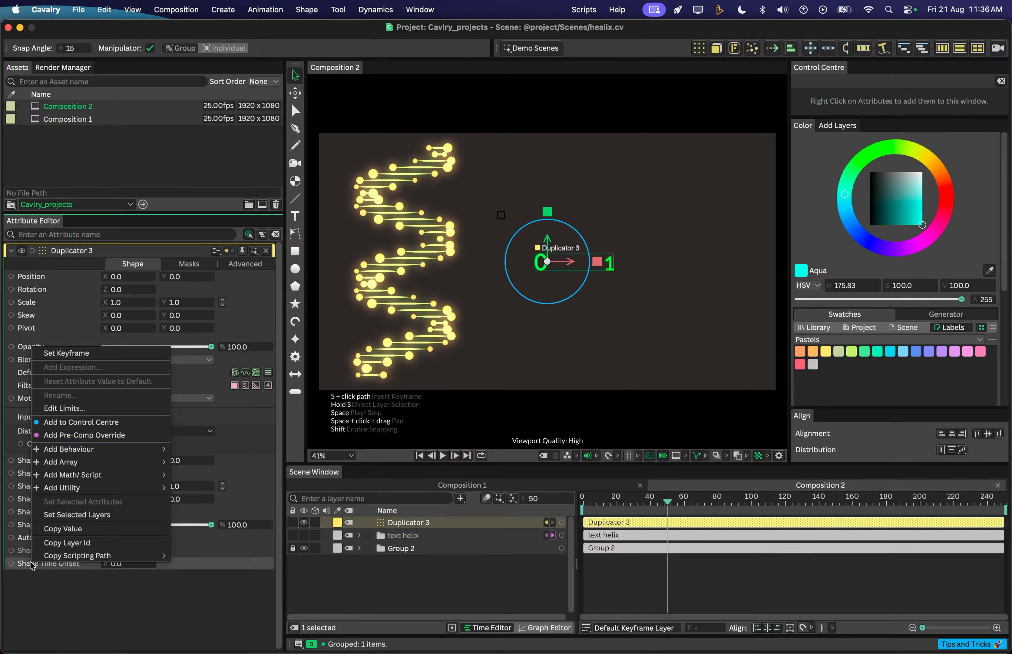
mouse_move(105, 451)
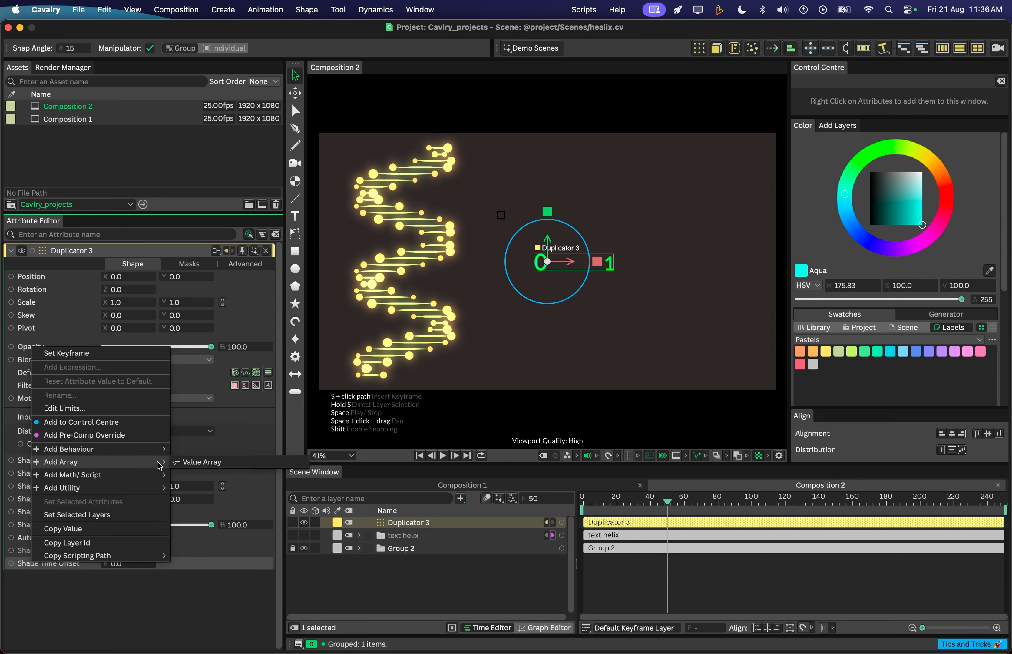
click(200, 462)
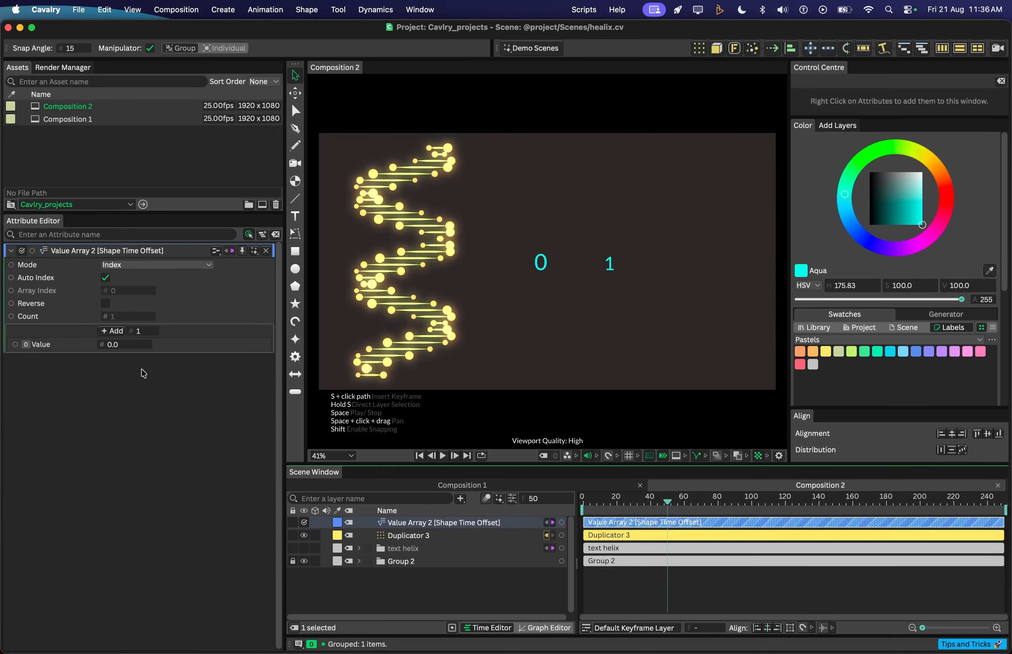
- Add a second entry of 40 to the Value Array and preview the animation
click(116, 331)
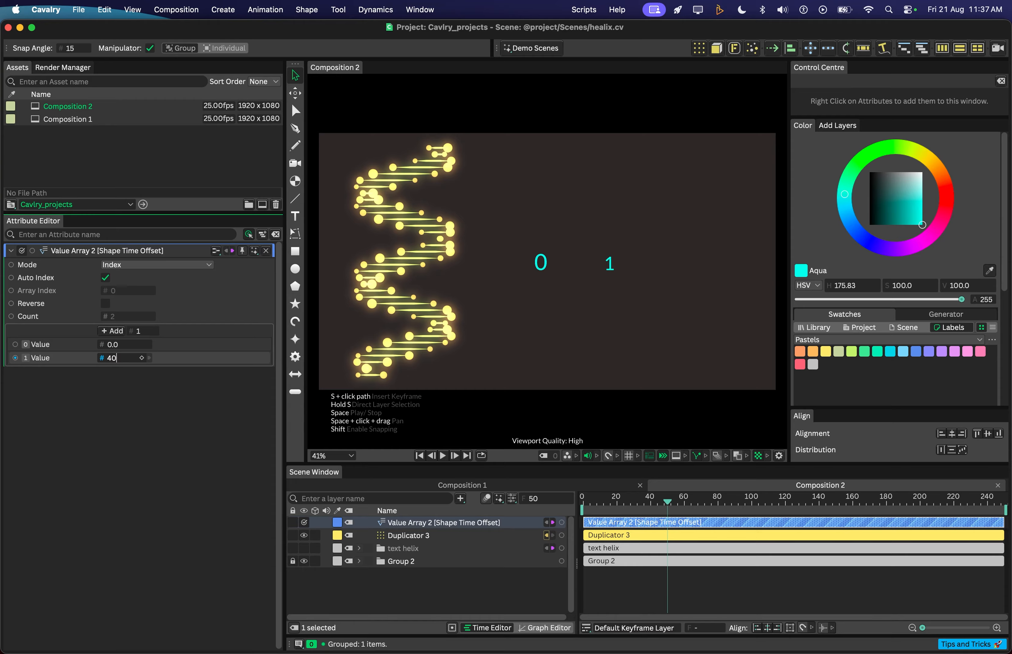
key(Return)
key(space)
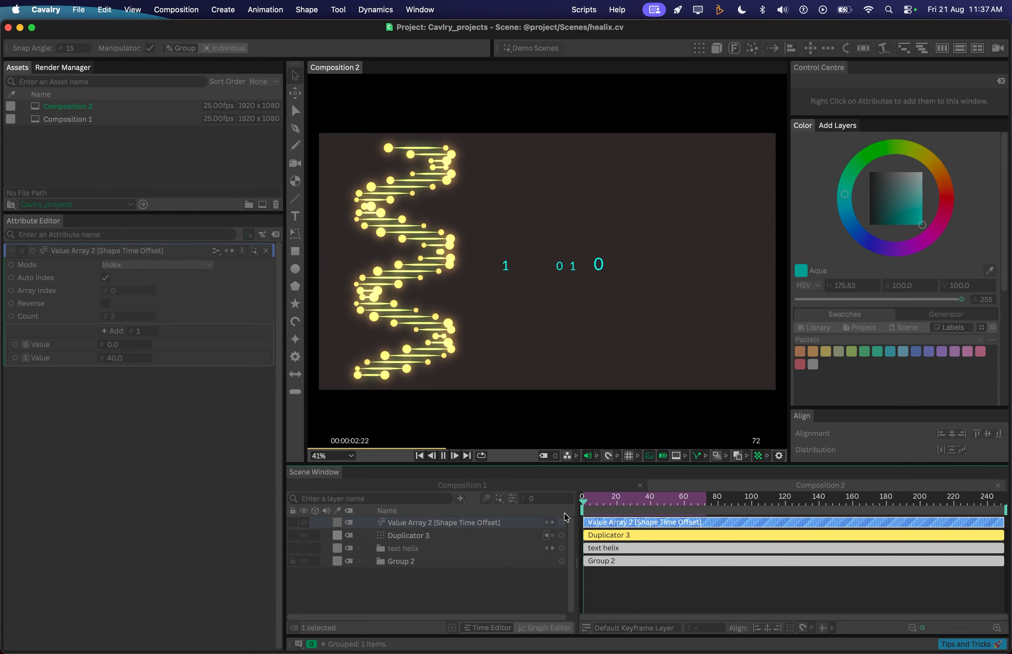
click(615, 515)
key(space)
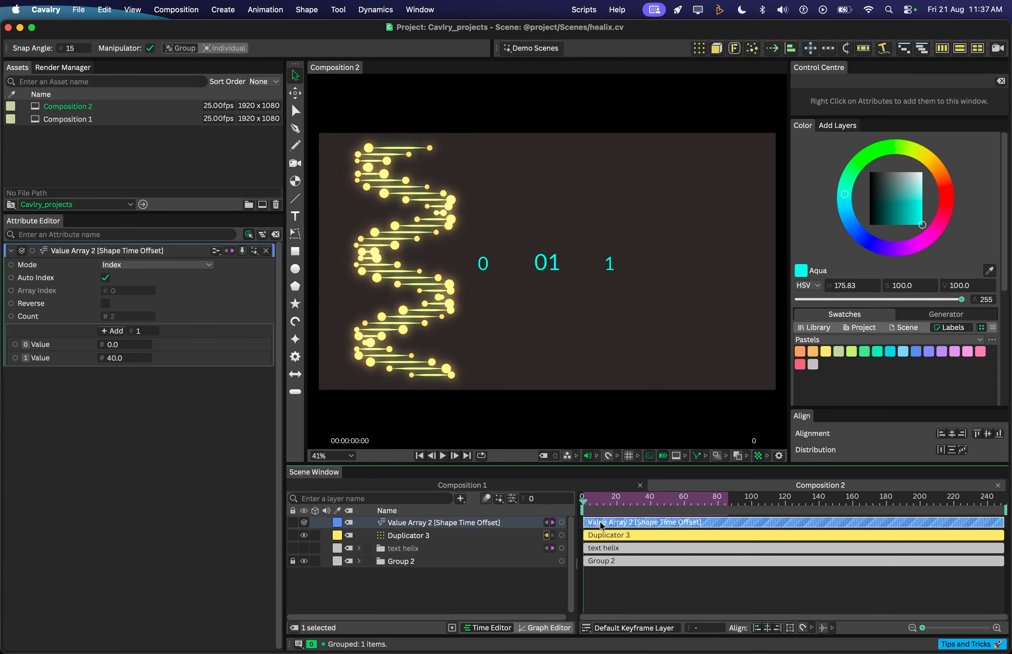
- Set the Value Array's second value to 20 and preview the animation
drag(119, 360, 106, 361)
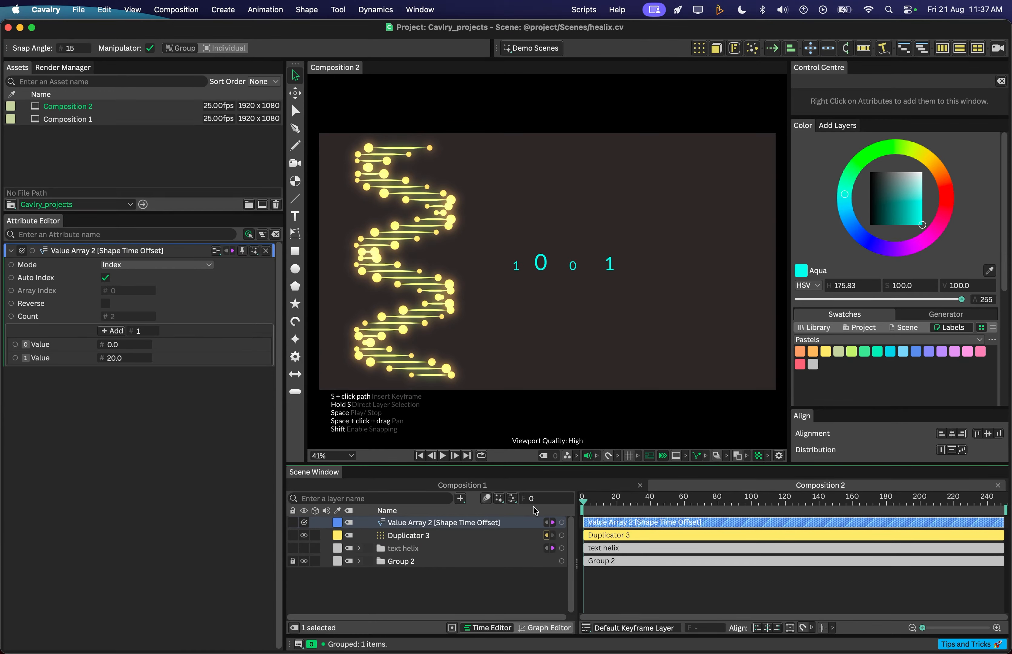
key(space)
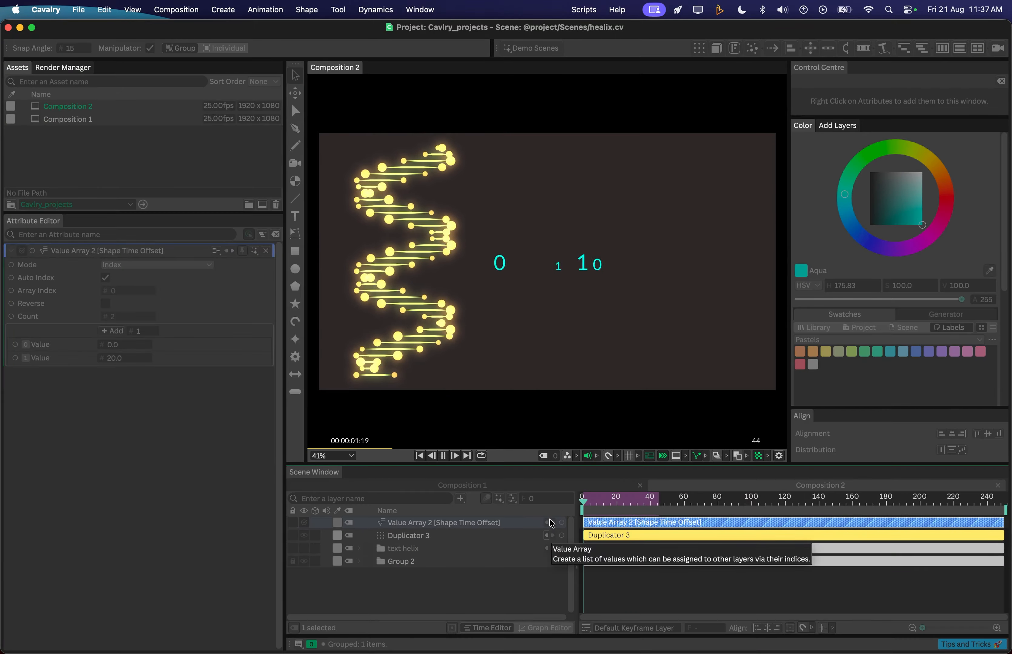
key(space)
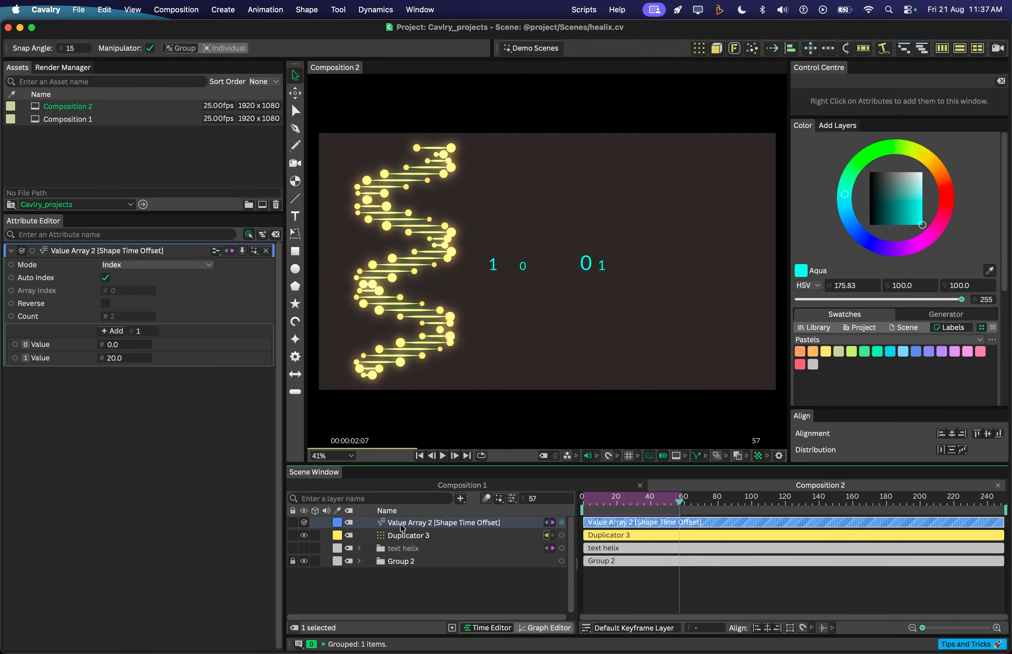
- Nest the Value Array under the Duplicator layer and collapse that layer
drag(407, 534, 411, 533)
click(450, 601)
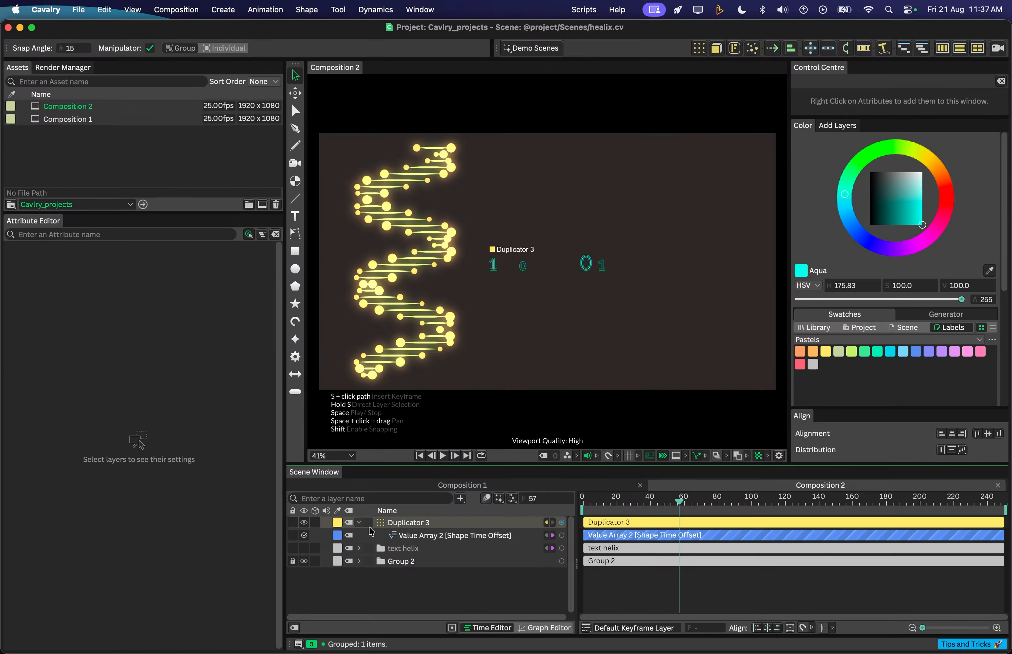
click(359, 523)
- Add a Points to Path layer to the composition
key(Tab)
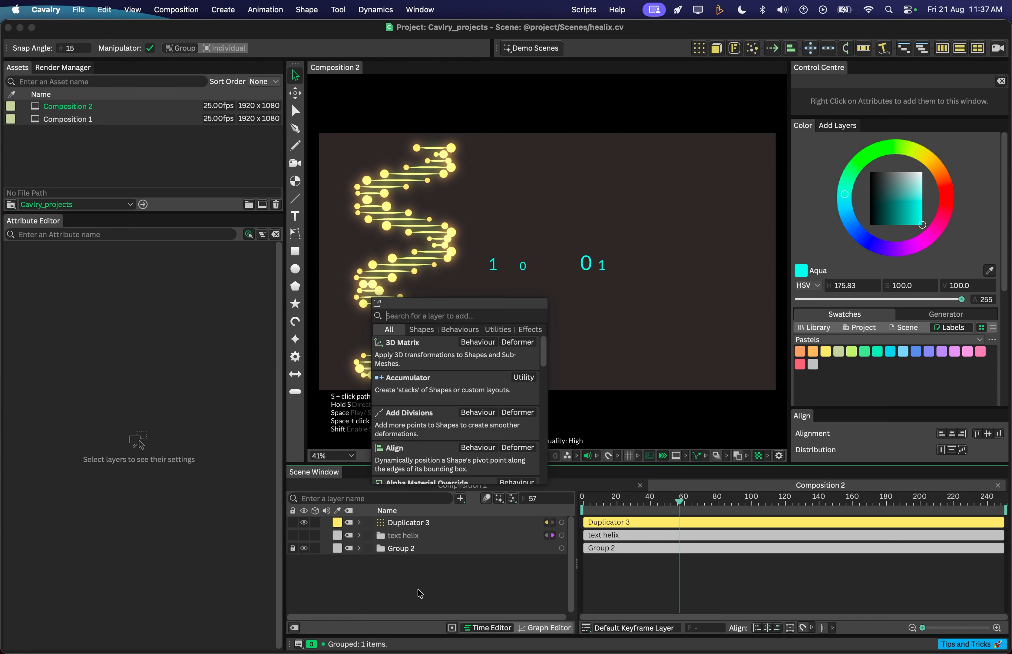
text(poi)
key(Return)
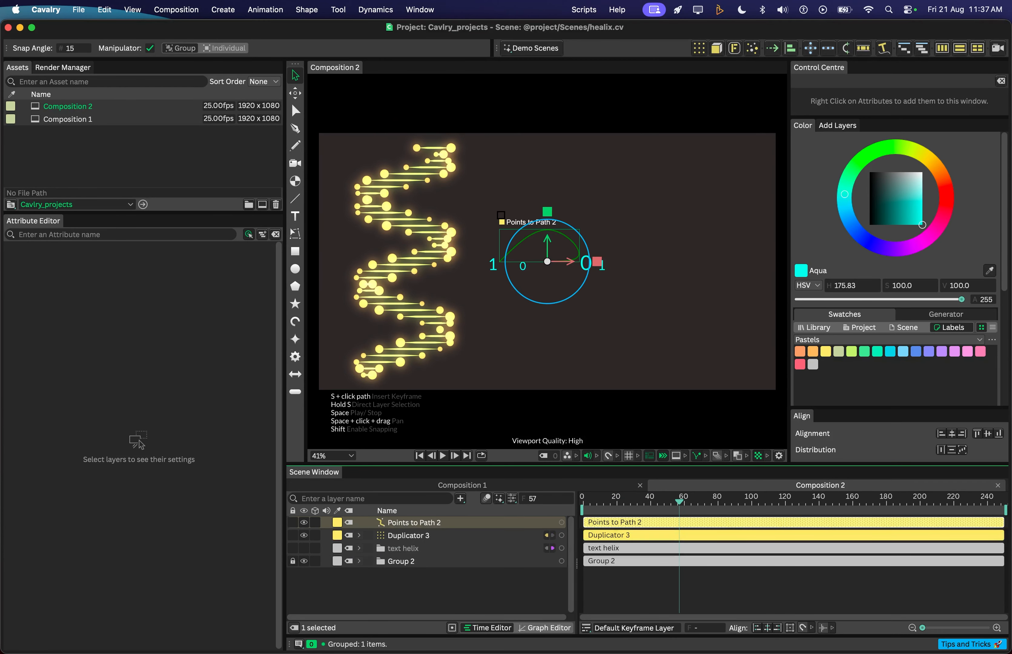
- Set the Points to Path layer's point source to Sub-Mesh, with the Duplicator as its input shape
click(205, 418)
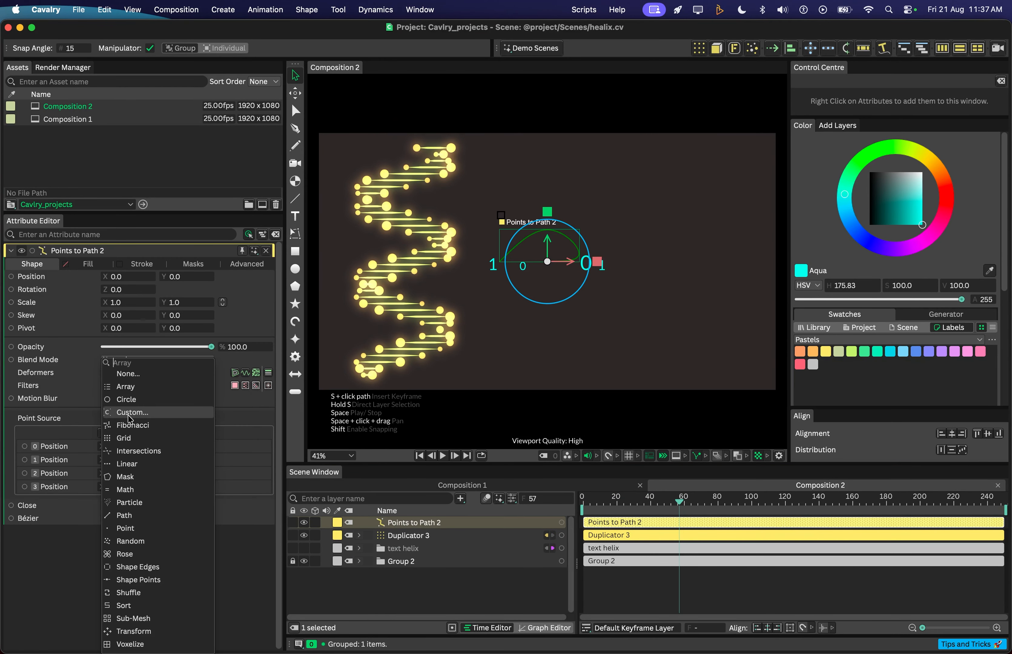
click(147, 619)
drag(386, 541, 179, 432)
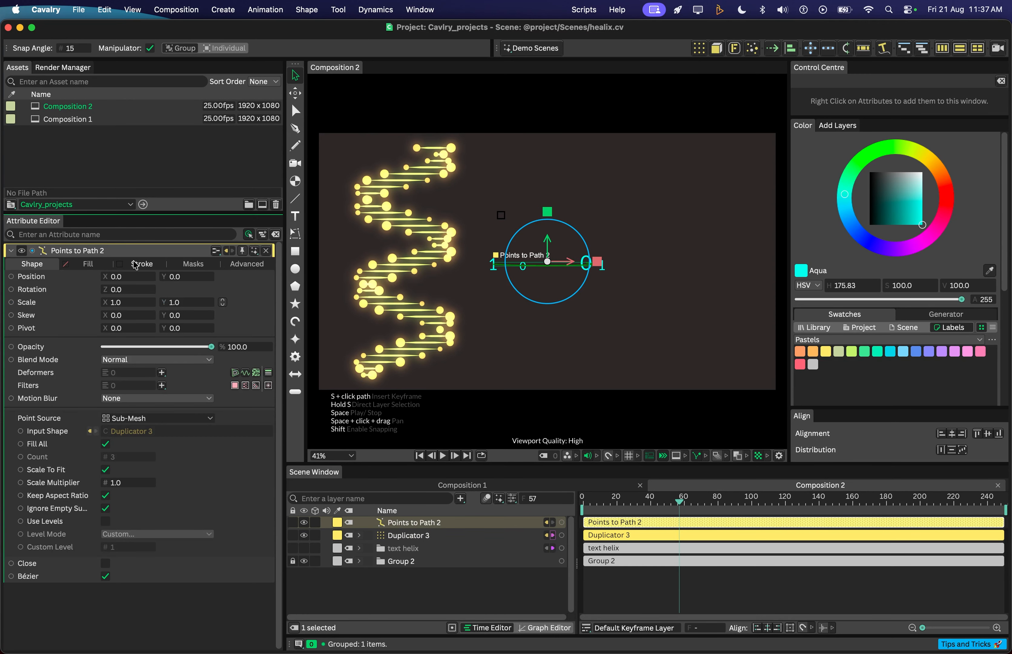
- Give the Points to Path layer a pink ff88b4 stroke with a Round cap style, and change its join style
click(142, 264)
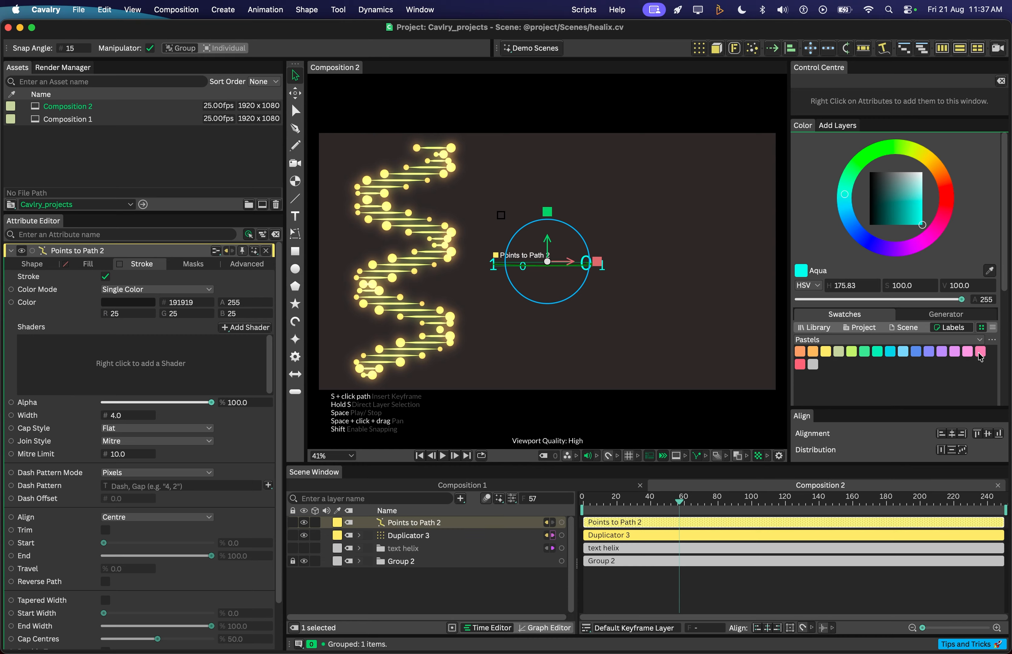
drag(125, 304, 126, 305)
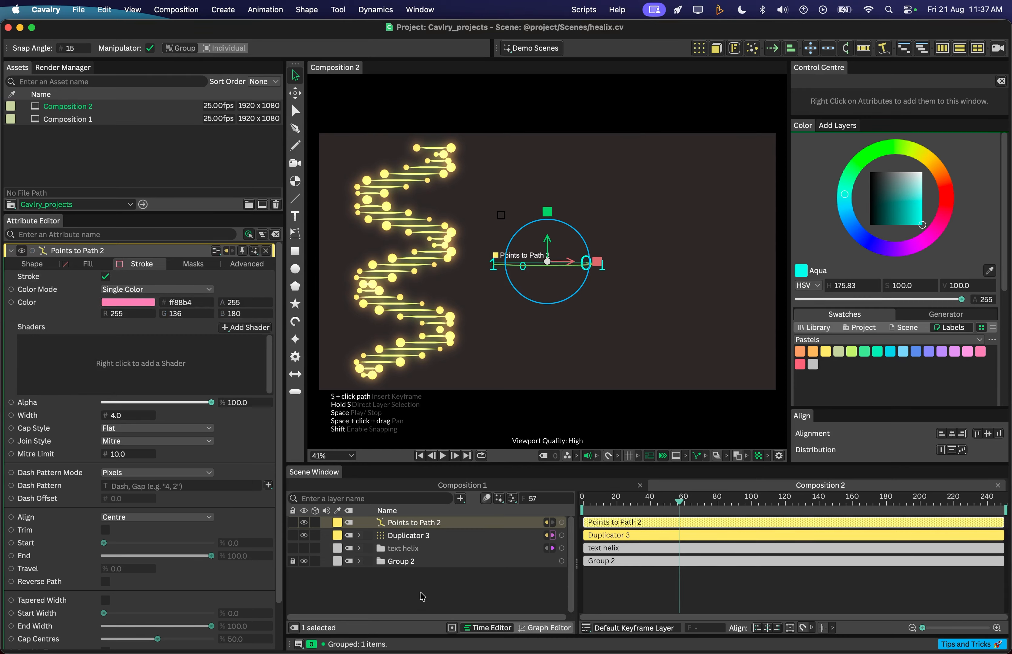
click(136, 430)
click(137, 443)
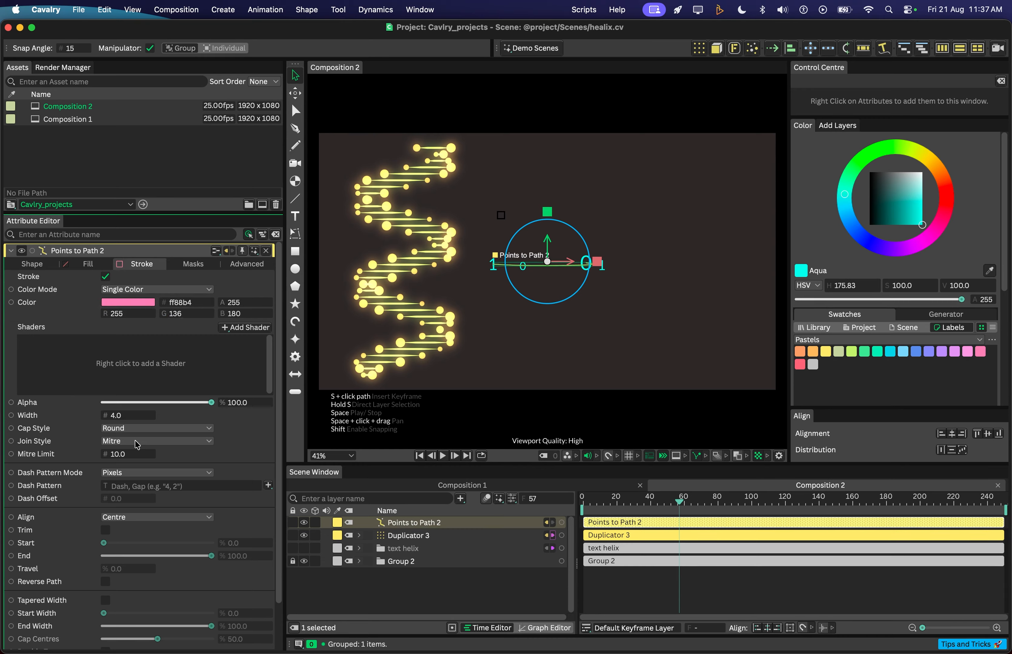
click(127, 461)
click(471, 611)
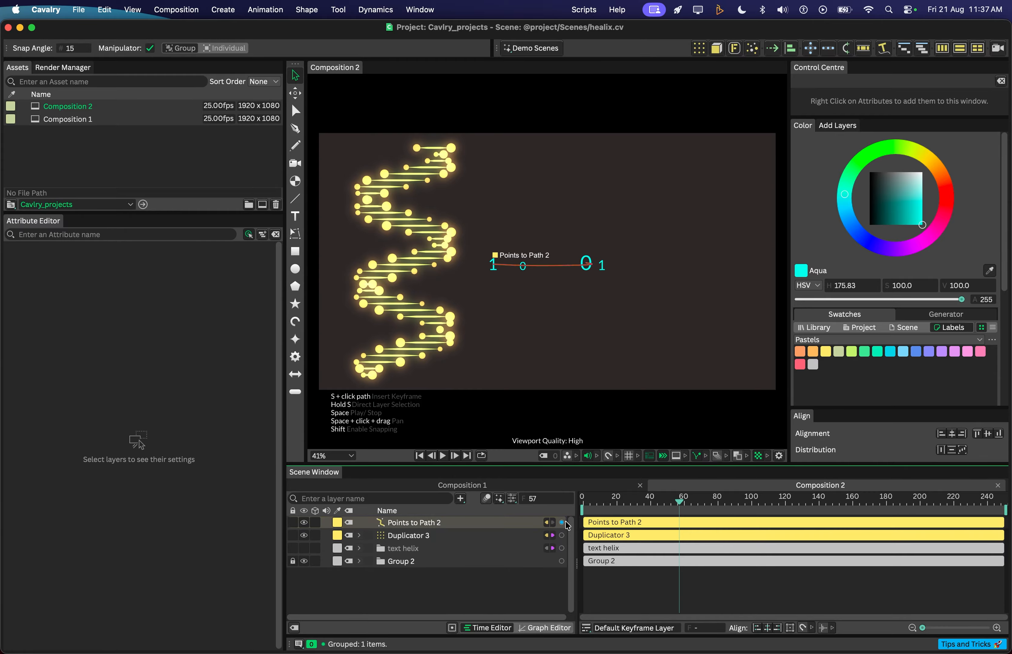
- Preview the Points to Path line animation from frame 0
drag(617, 504, 577, 504)
key(space)
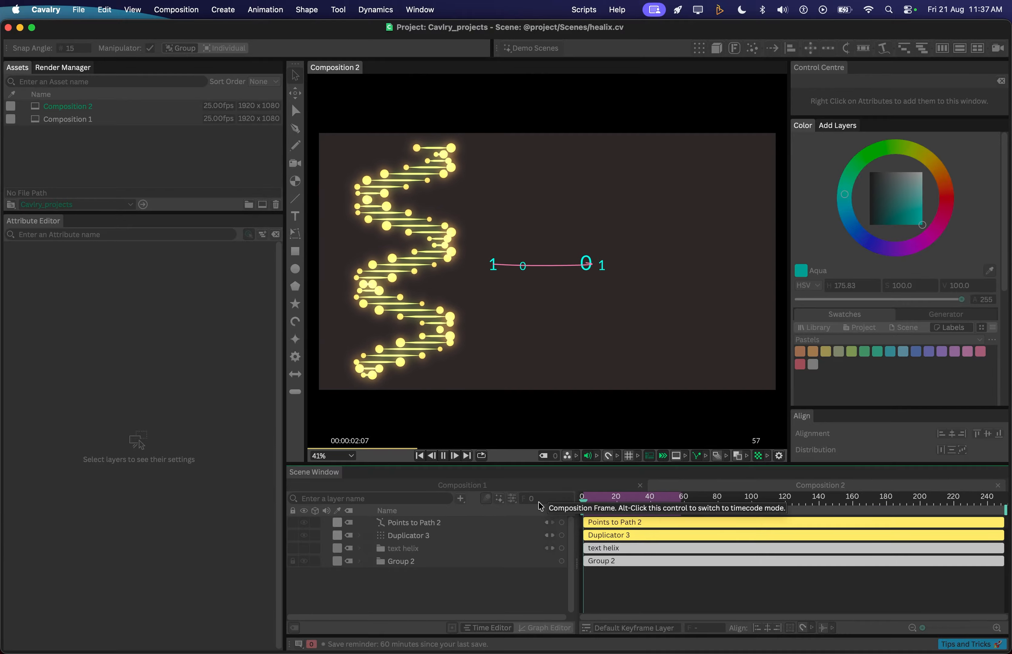
key(space)
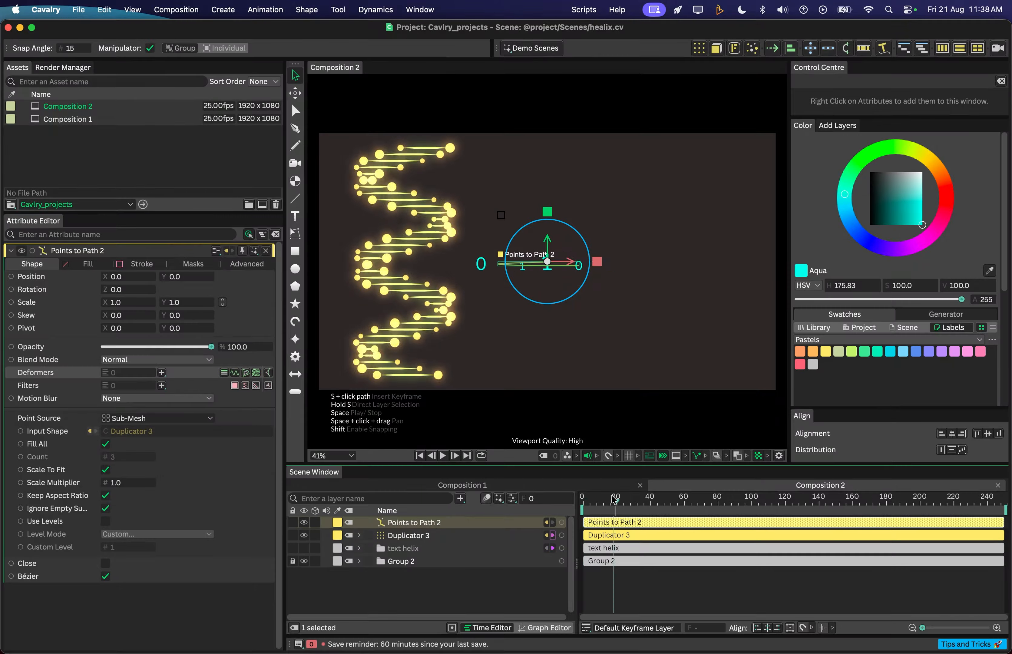
drag(614, 501, 549, 505)
key(space)
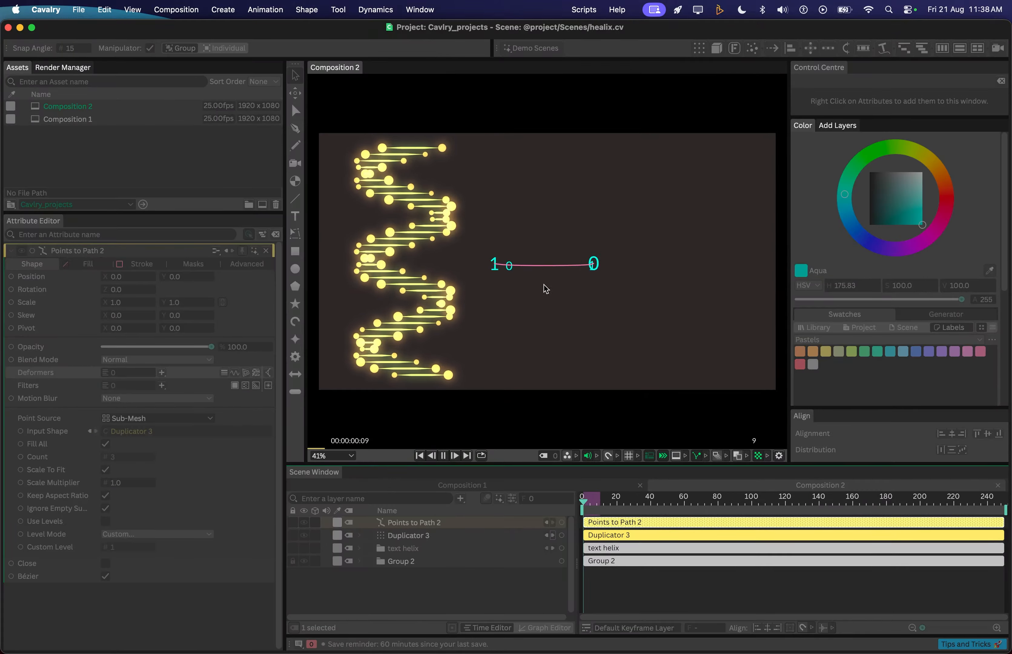
key(space)
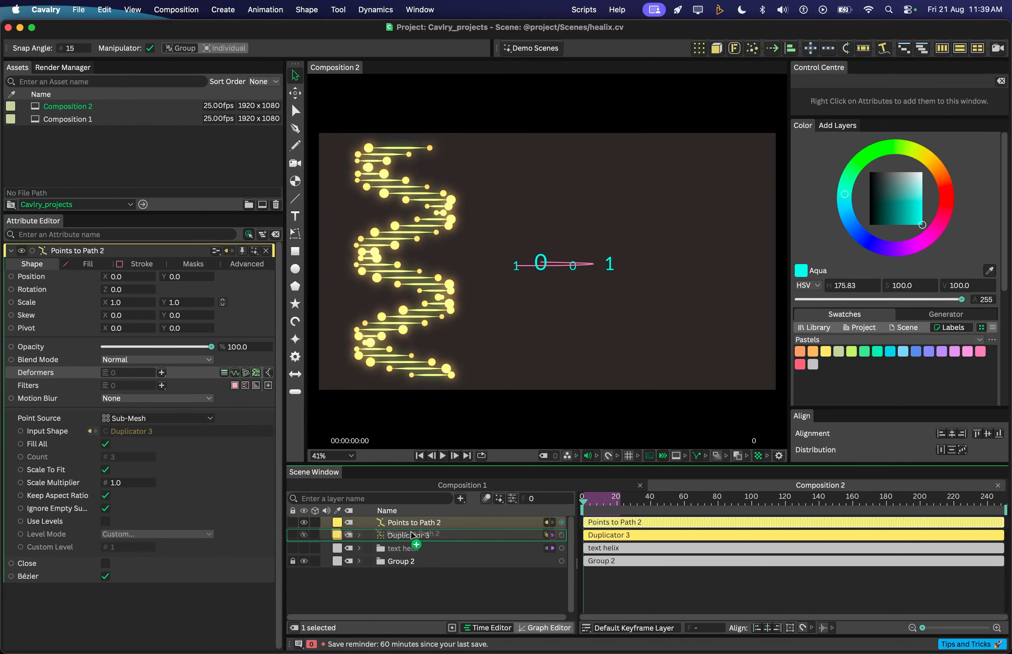
- Nest the Points to Path layer under Duplicator 3 and collapse that duplicator
drag(412, 535, 368, 531)
click(361, 523)
click(360, 523)
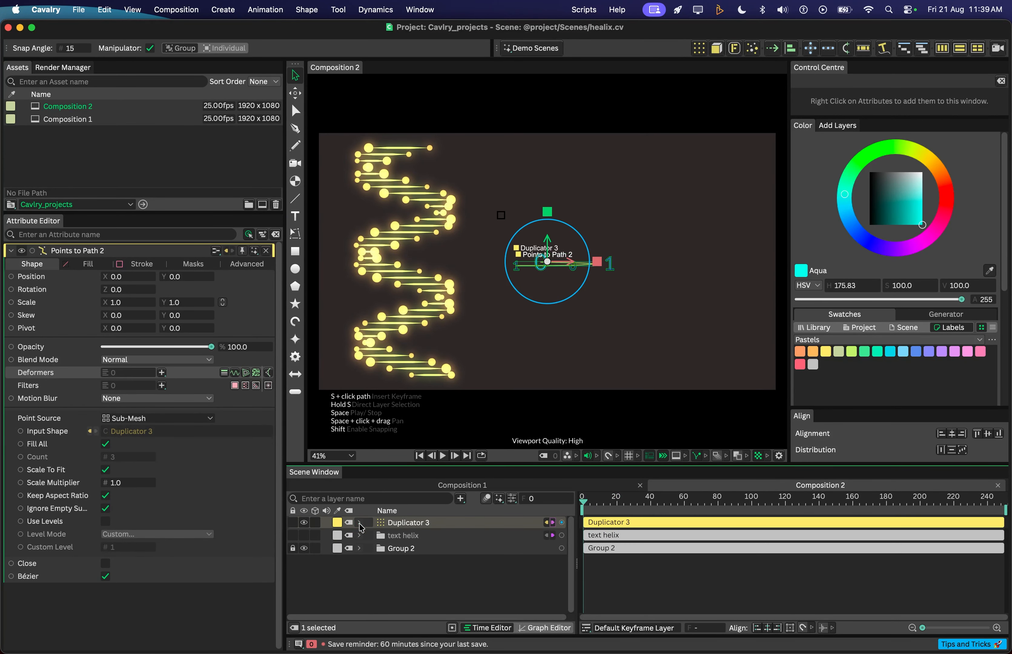
- Put Duplicator 3 in its own group and add a new Duplicator using that group as its input
click(403, 527)
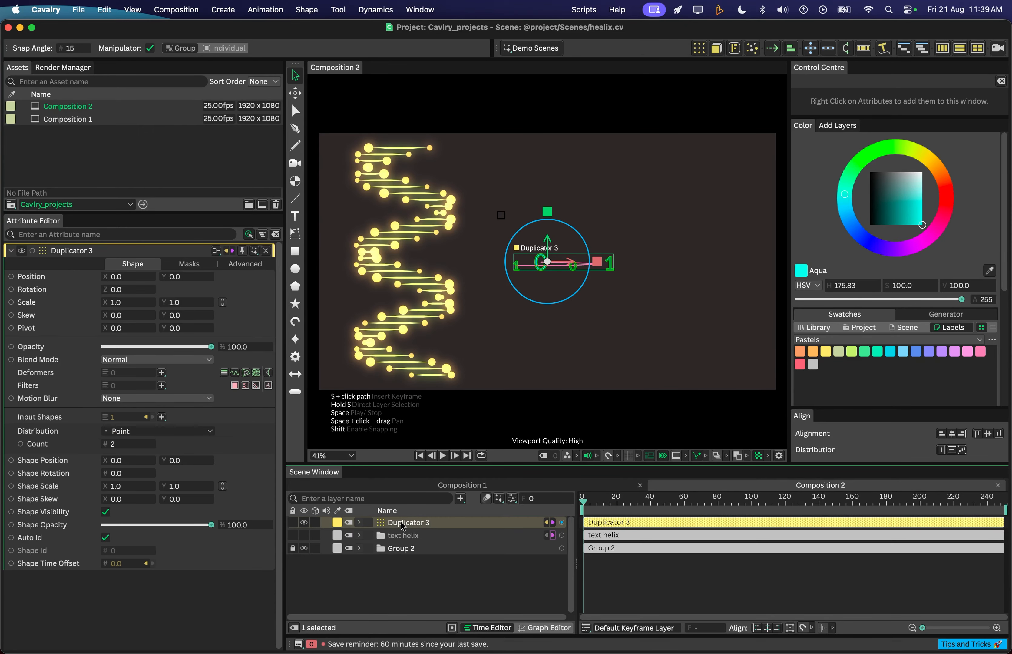
key(super+g)
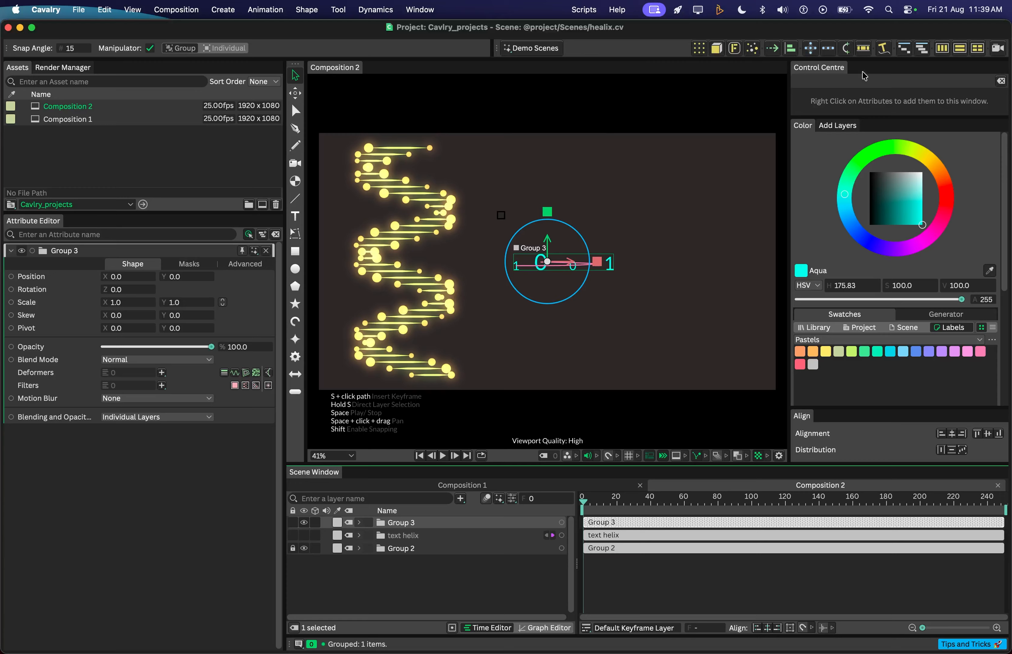
click(700, 48)
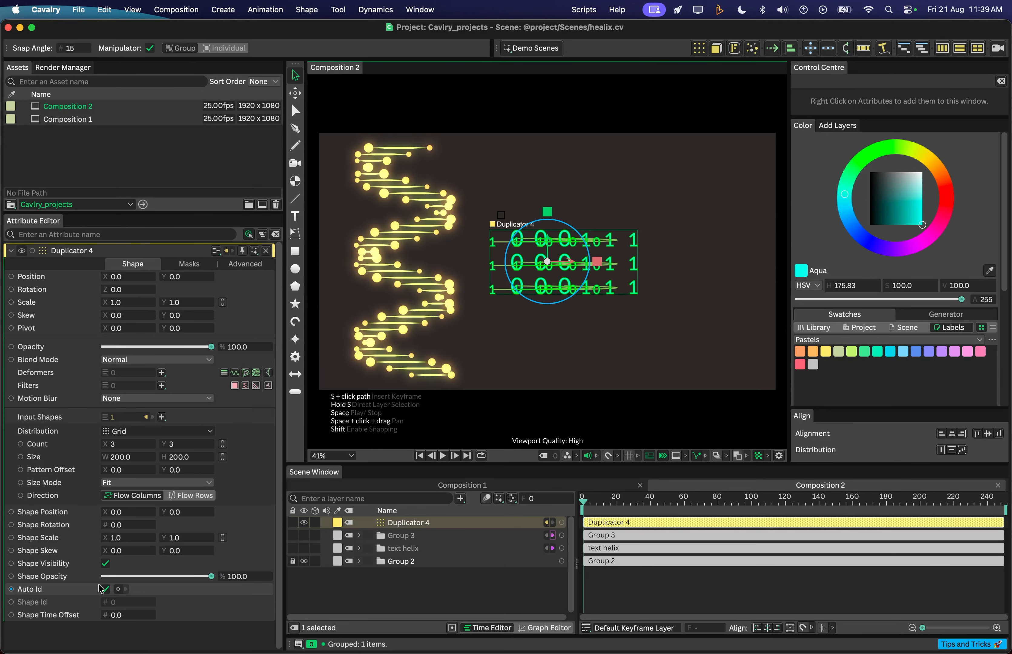
- Set the new Duplicator's distribution to Linear in the Vertical direction, with a size of 928 and a count of 12
click(133, 432)
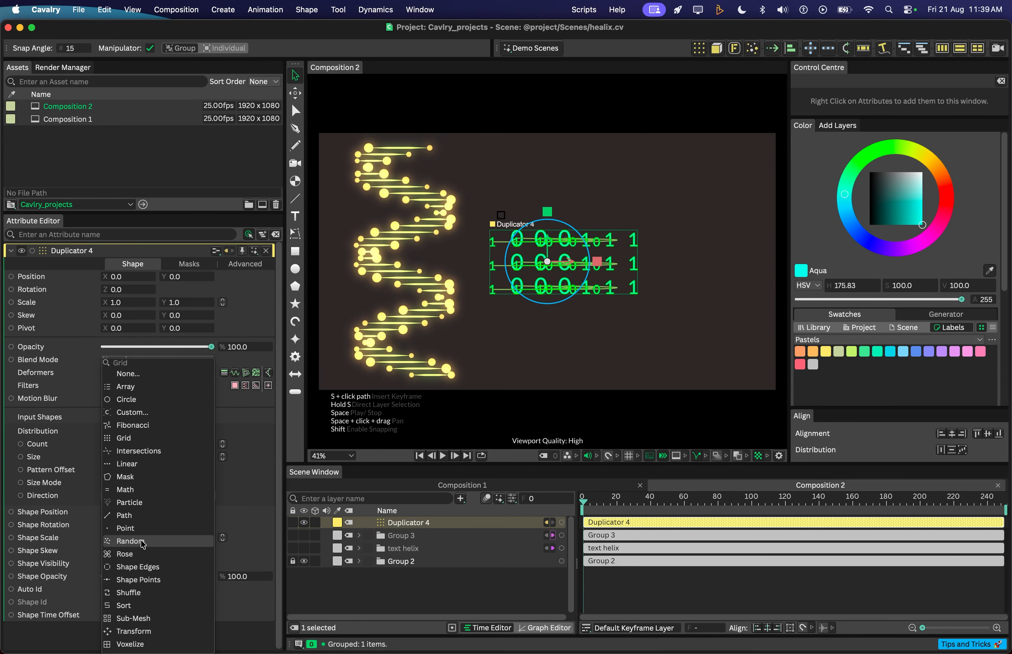
click(127, 464)
click(134, 470)
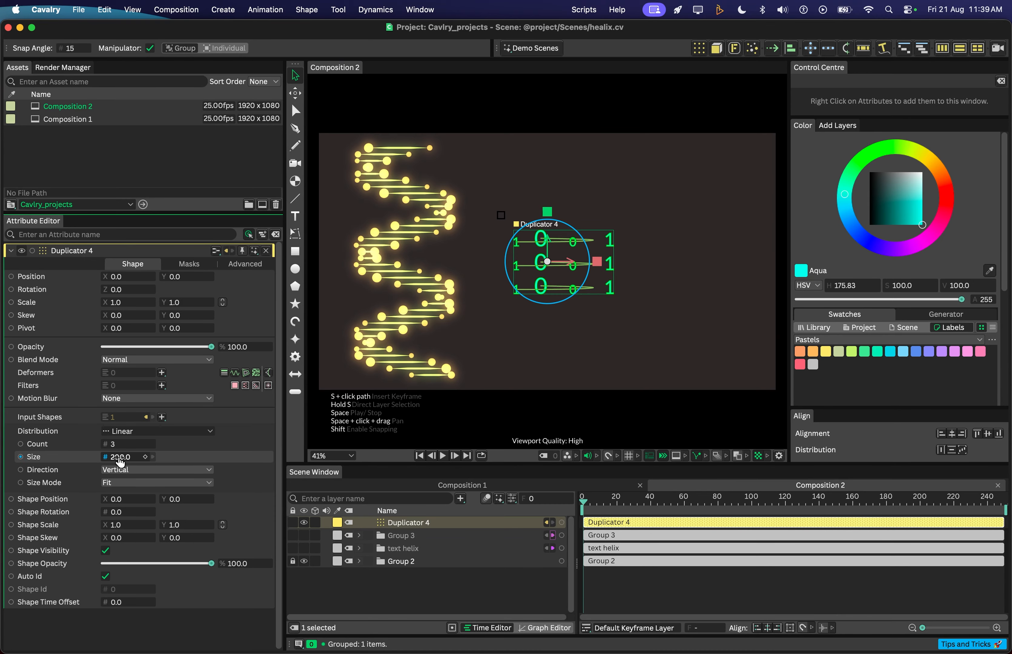
drag(120, 457, 553, 402)
click(130, 443)
text(20)
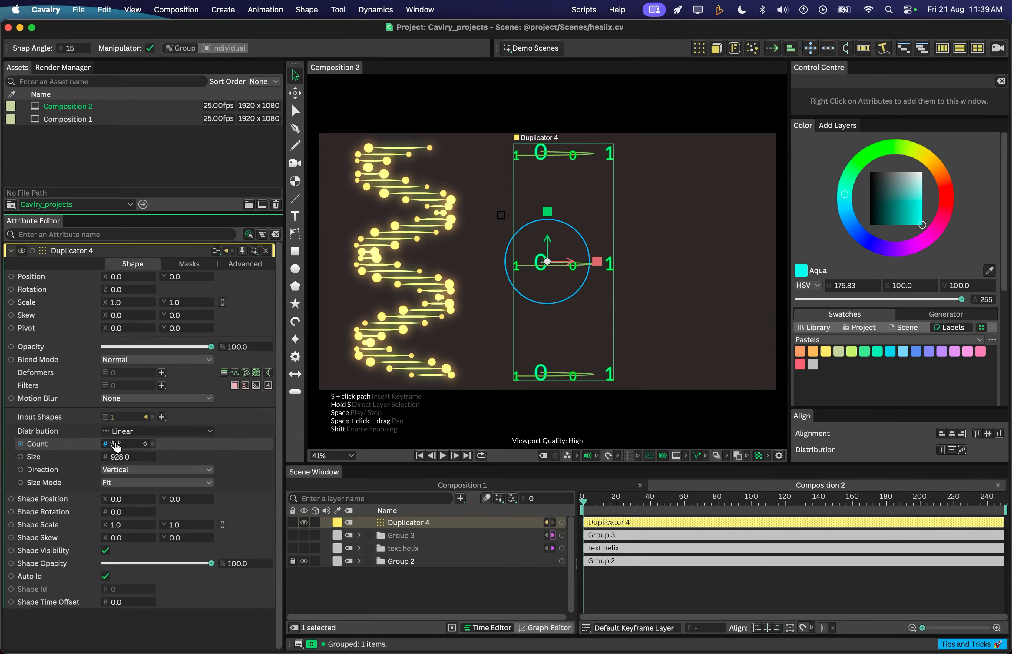
key(Return)
drag(132, 444, 129, 445)
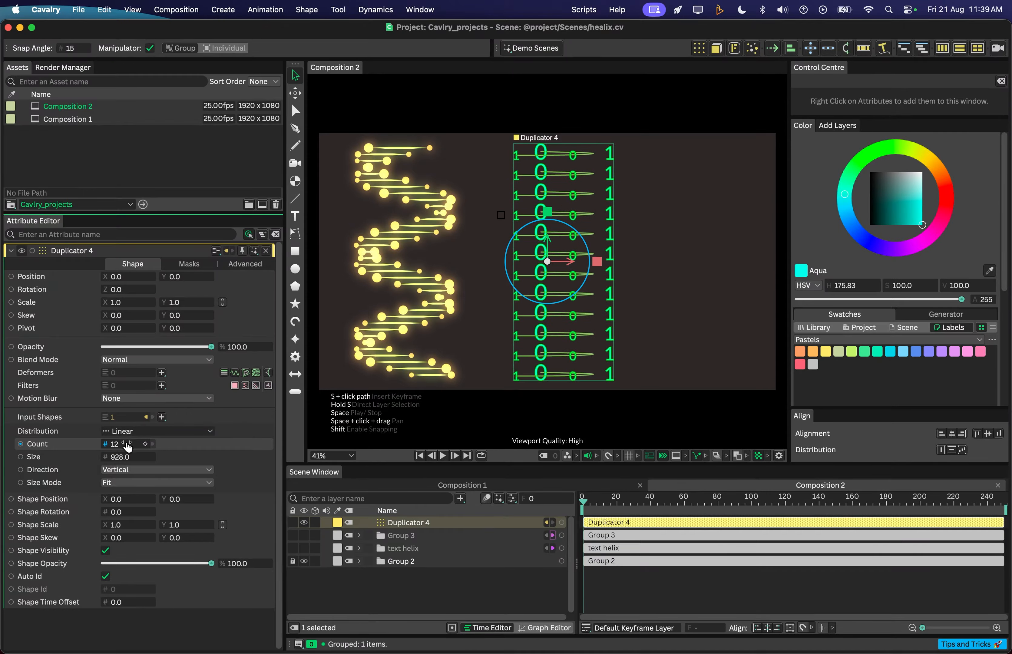
- Add a Stagger behaviour to Duplicator 4's Shape Time Offset and set its maximum to 37
right_click(53, 608)
mouse_move(162, 491)
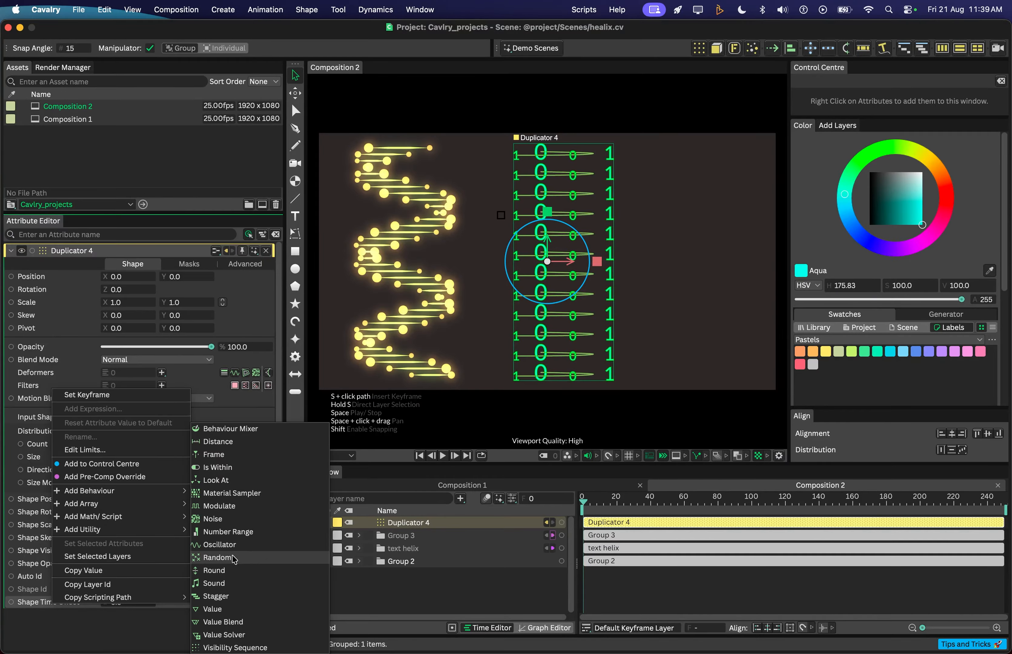
click(234, 597)
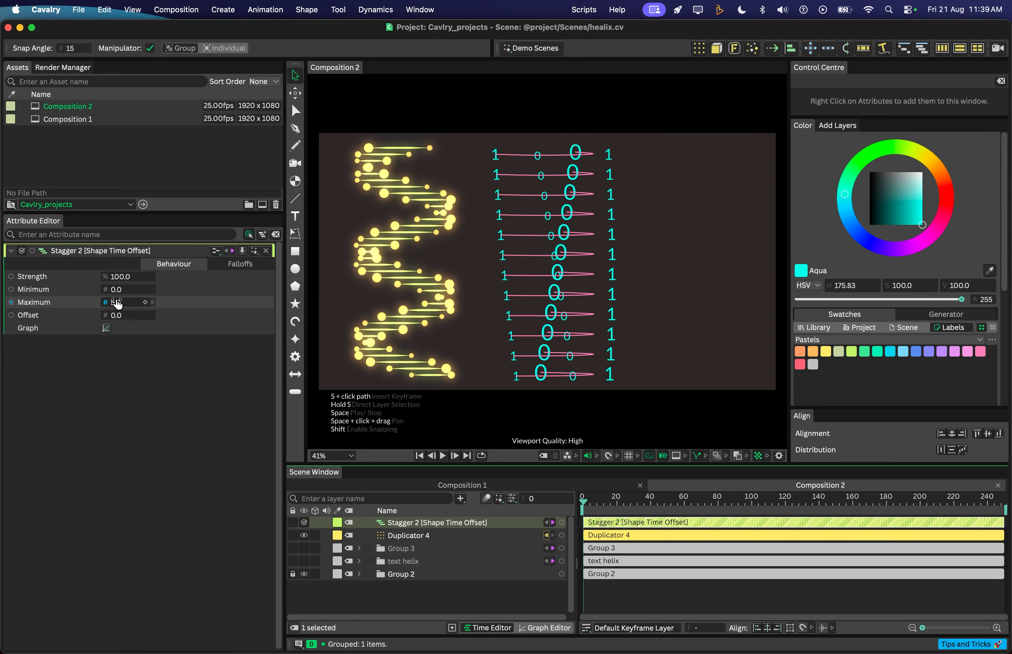
drag(125, 306, 140, 307)
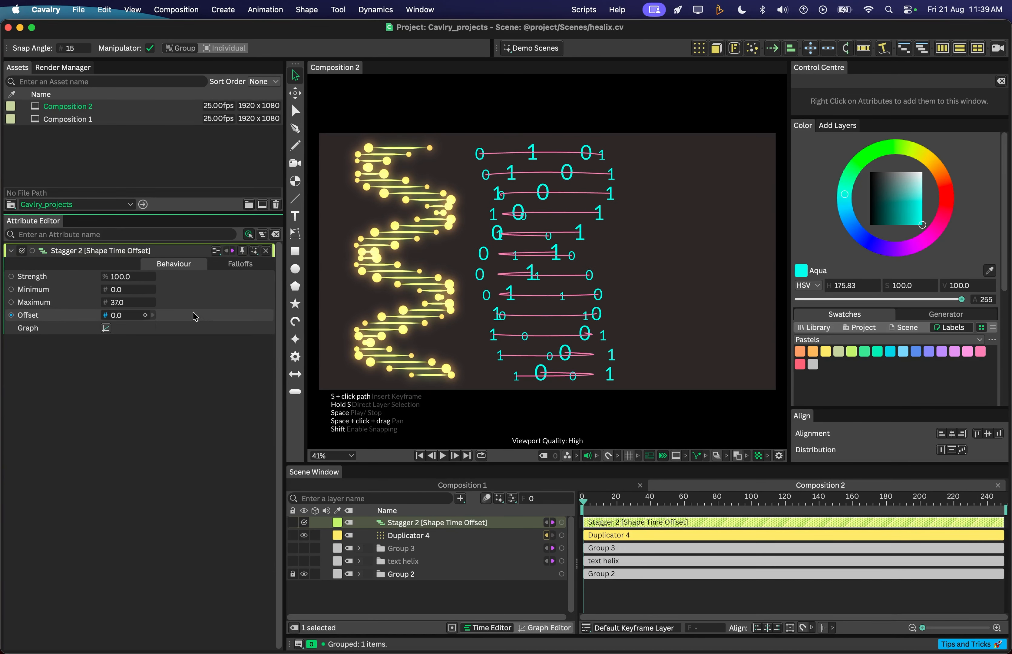
- Move Duplicator 4 to X position 497.231 with the Stagger nested under it, and preview the animation
click(409, 536)
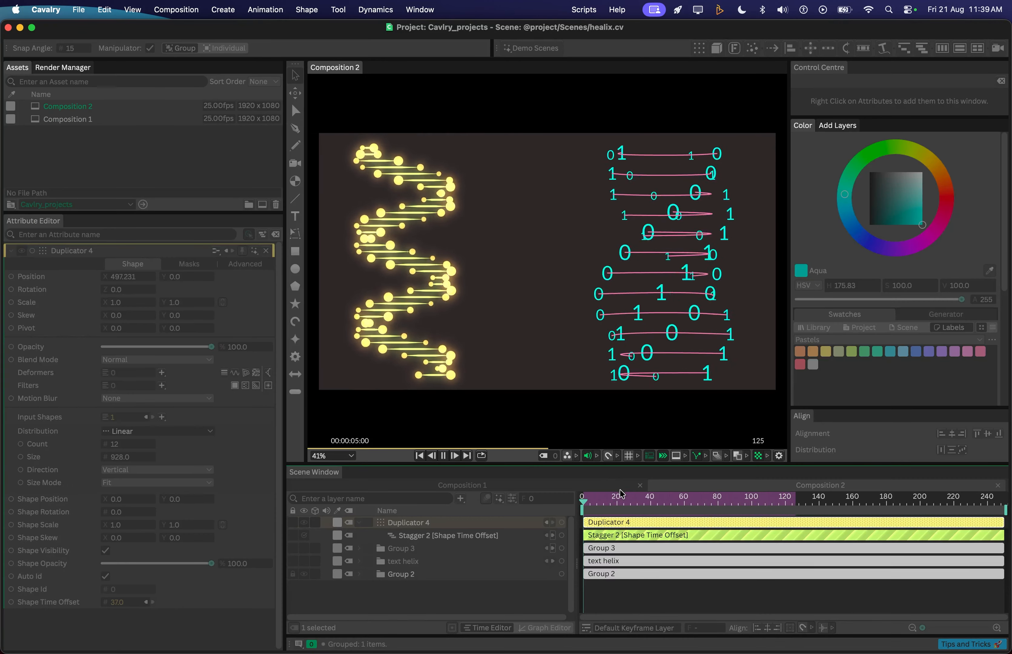
click(585, 503)
drag(585, 503, 611, 493)
key(space)
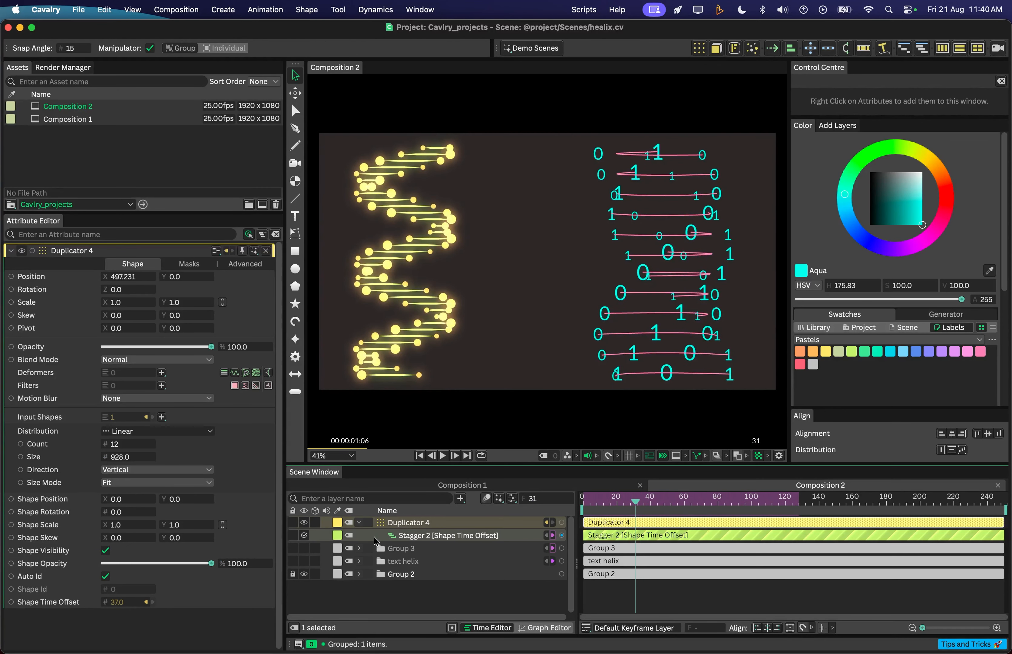
- Hide the Points to Path layer nested under Duplicator 3 inside Group 3
click(360, 524)
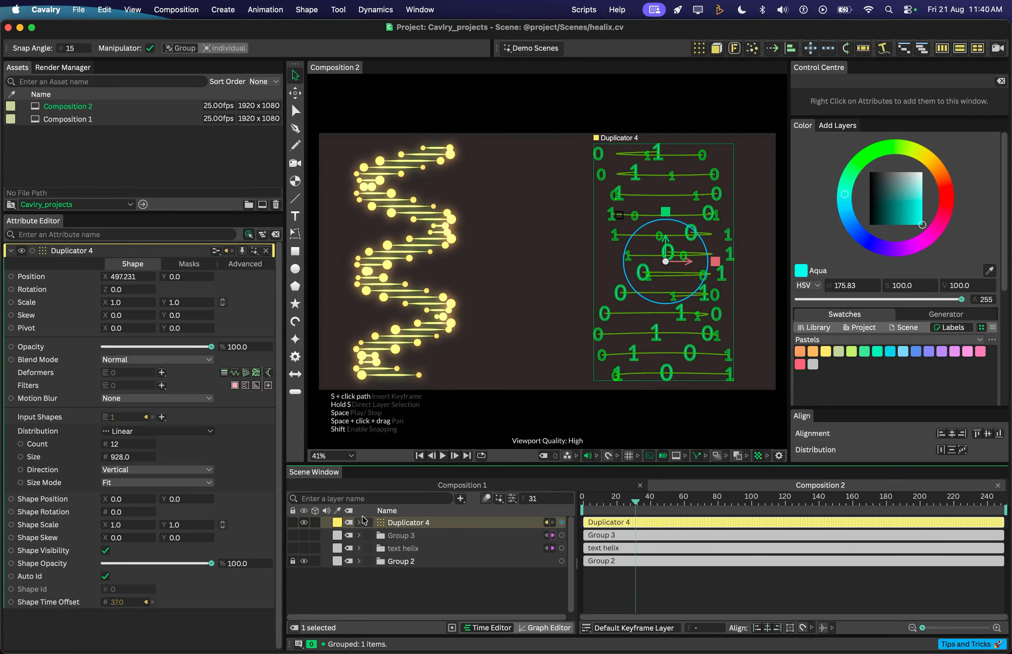
click(360, 523)
click(361, 549)
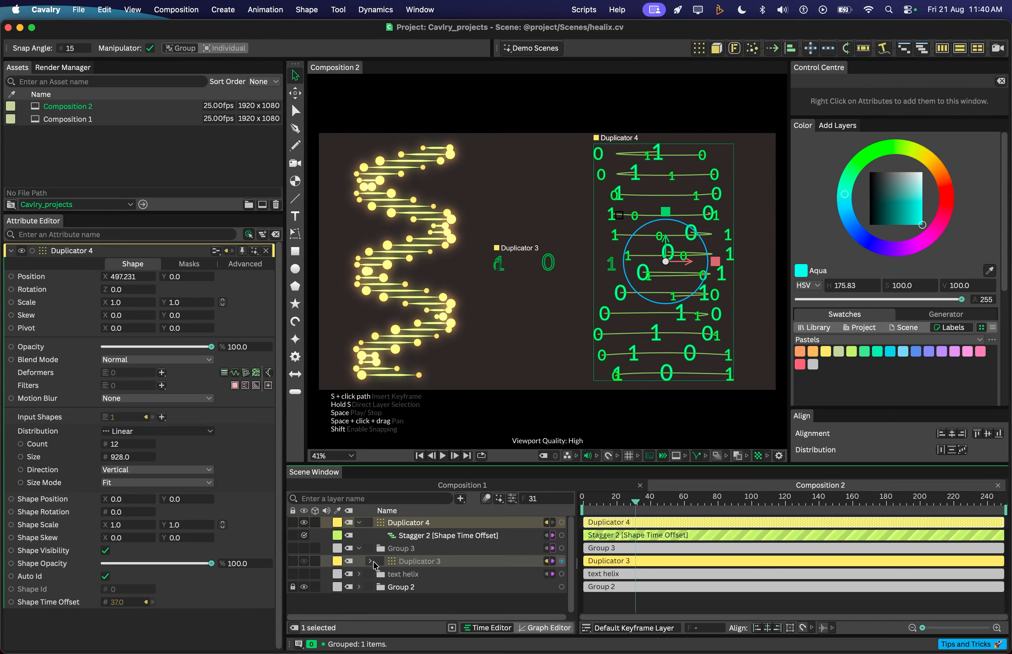
click(371, 562)
click(307, 575)
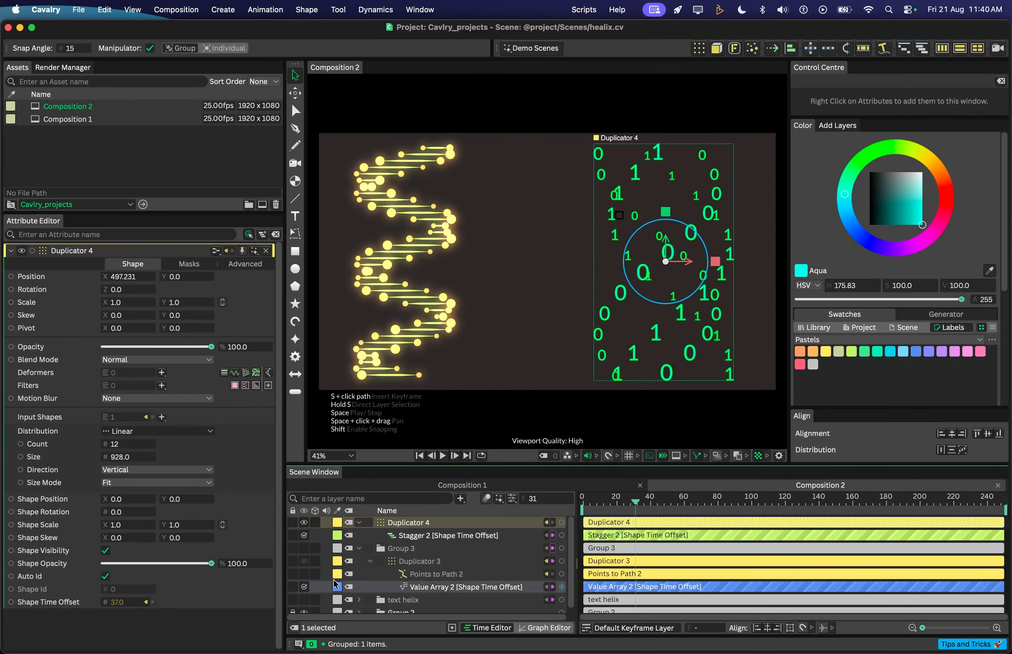
- Collapse Duplicator 4 and Group 3, and preview the helix without its connecting lines from frame 0
click(583, 502)
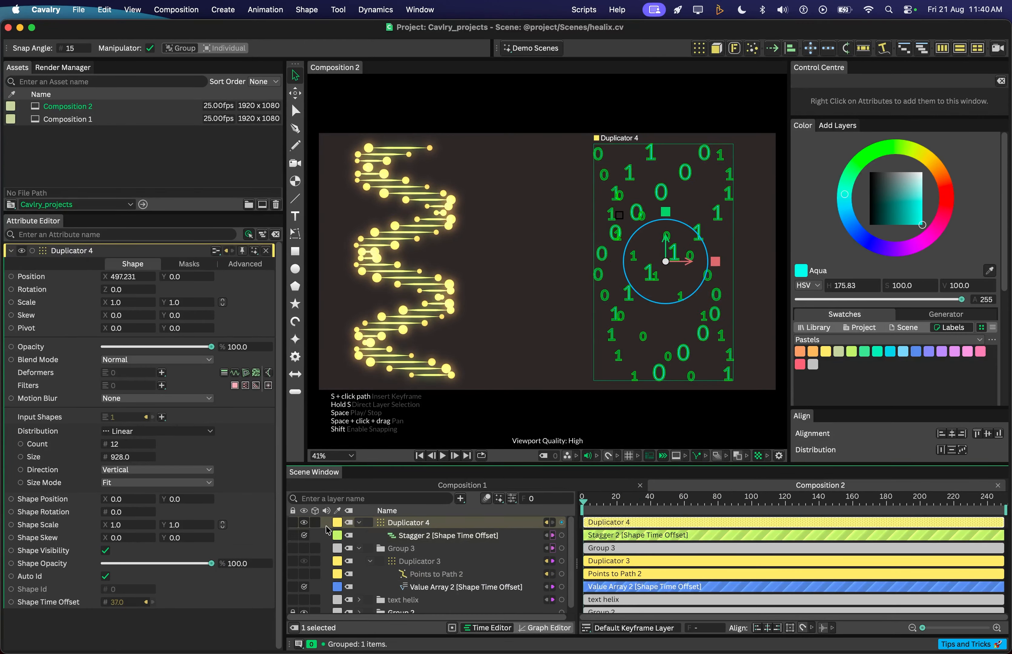
click(360, 524)
click(360, 536)
click(499, 596)
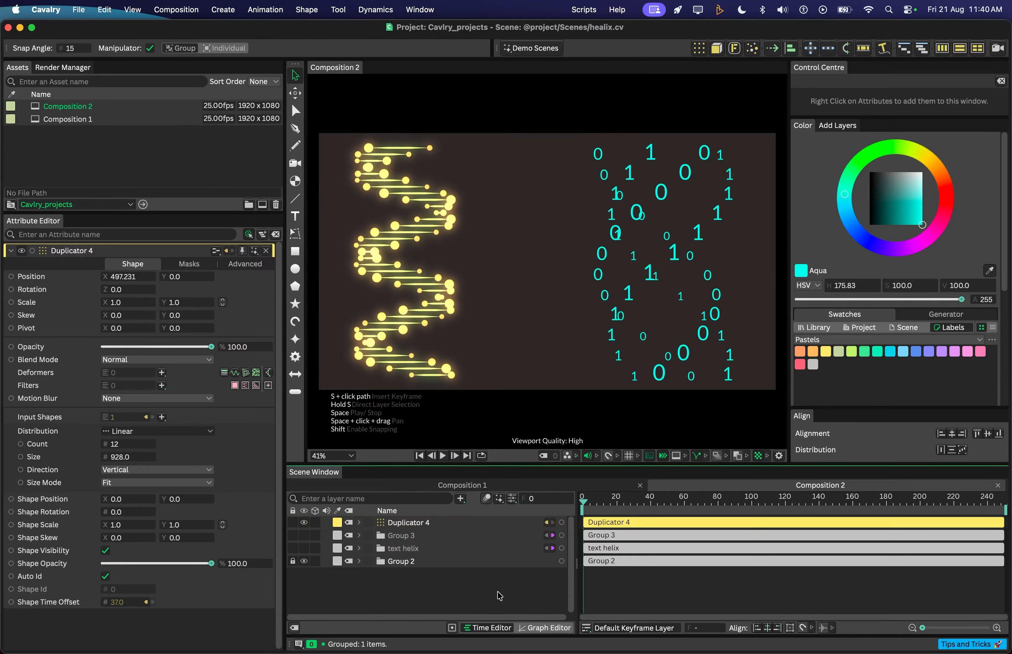
key(space)
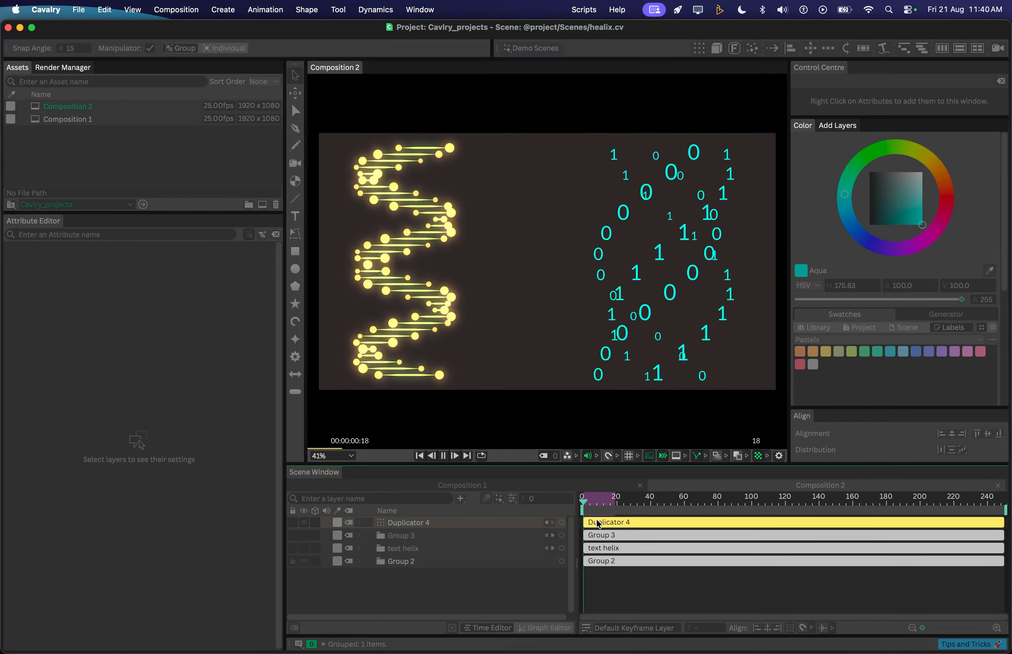
key(space)
click(583, 502)
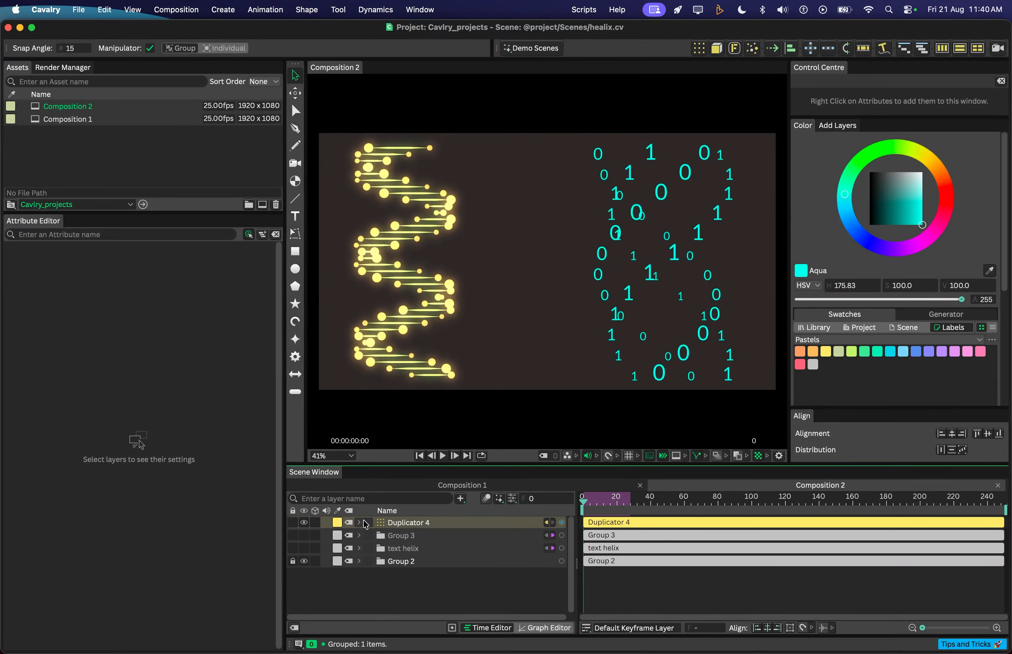
- Replace the string of the 01 text layer inside the text helix group with HELIX
click(365, 524)
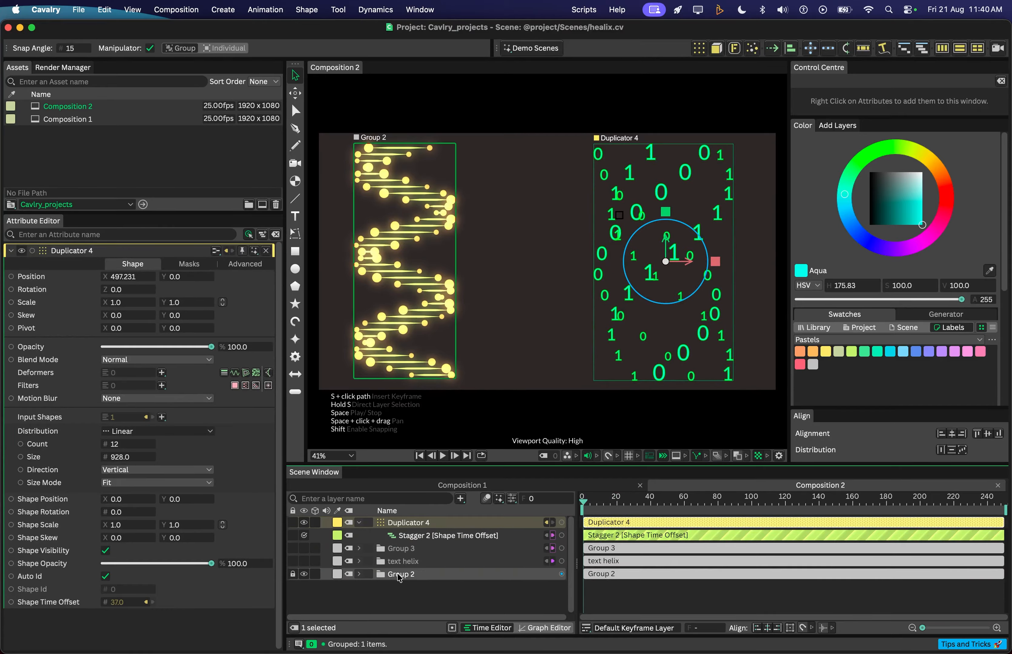
click(359, 549)
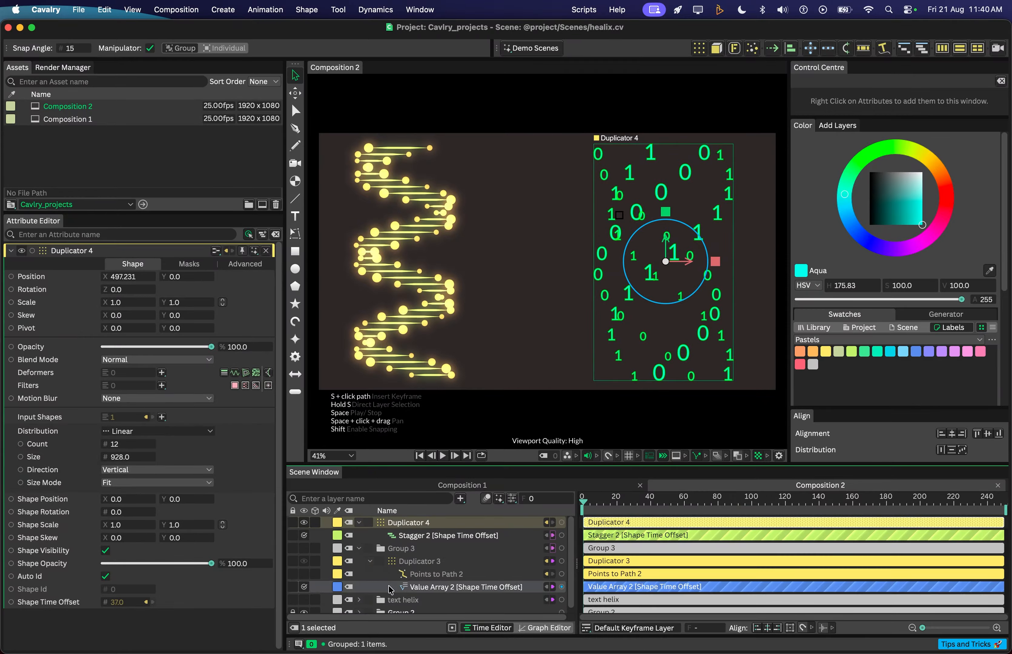
click(431, 589)
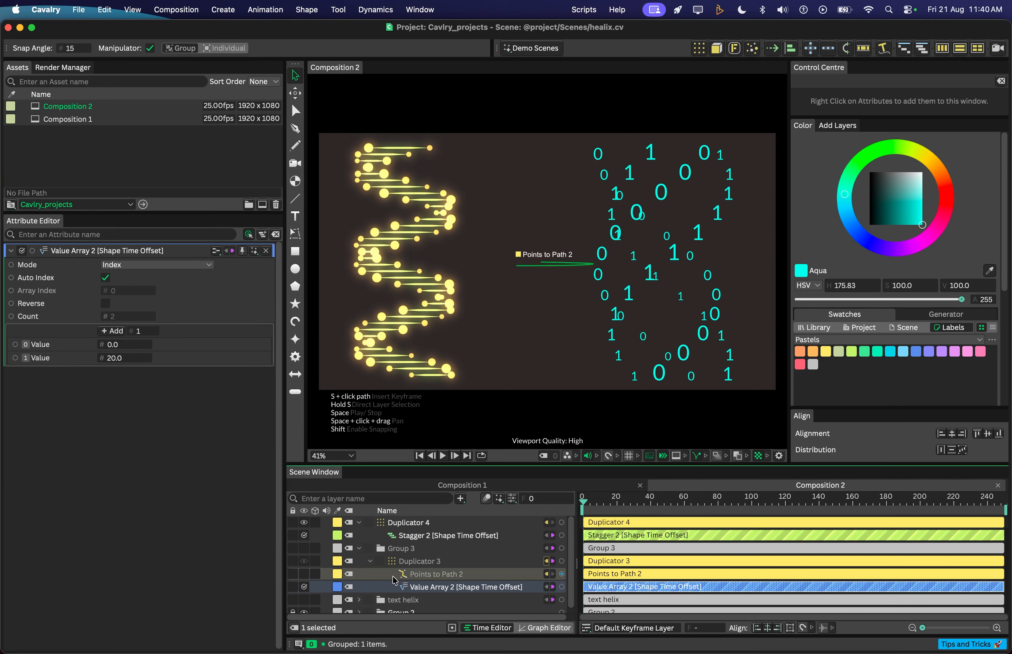
click(360, 600)
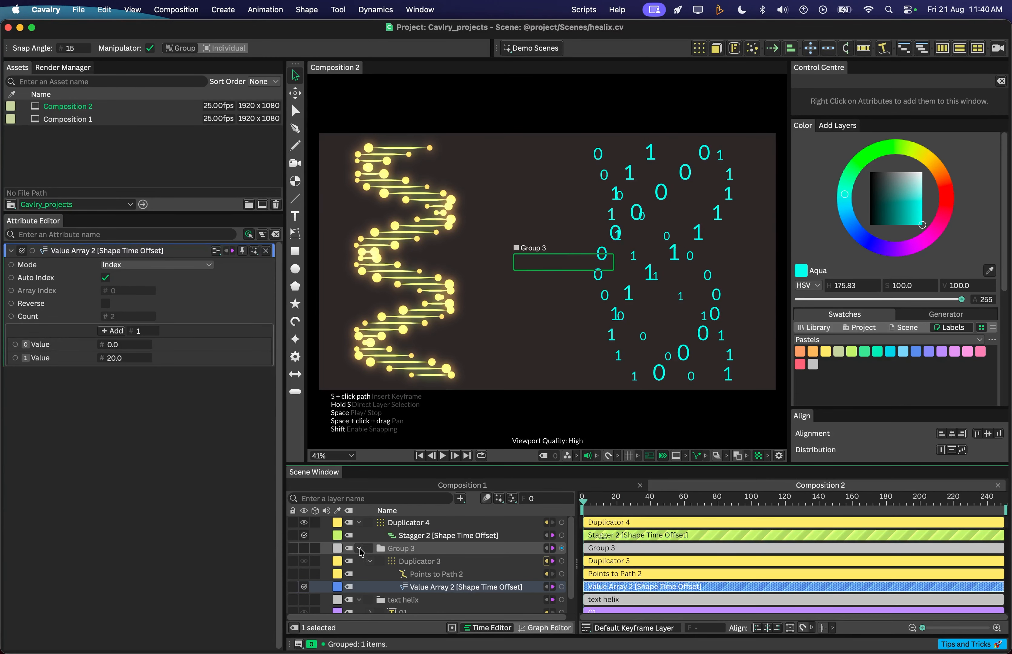
click(360, 549)
click(403, 575)
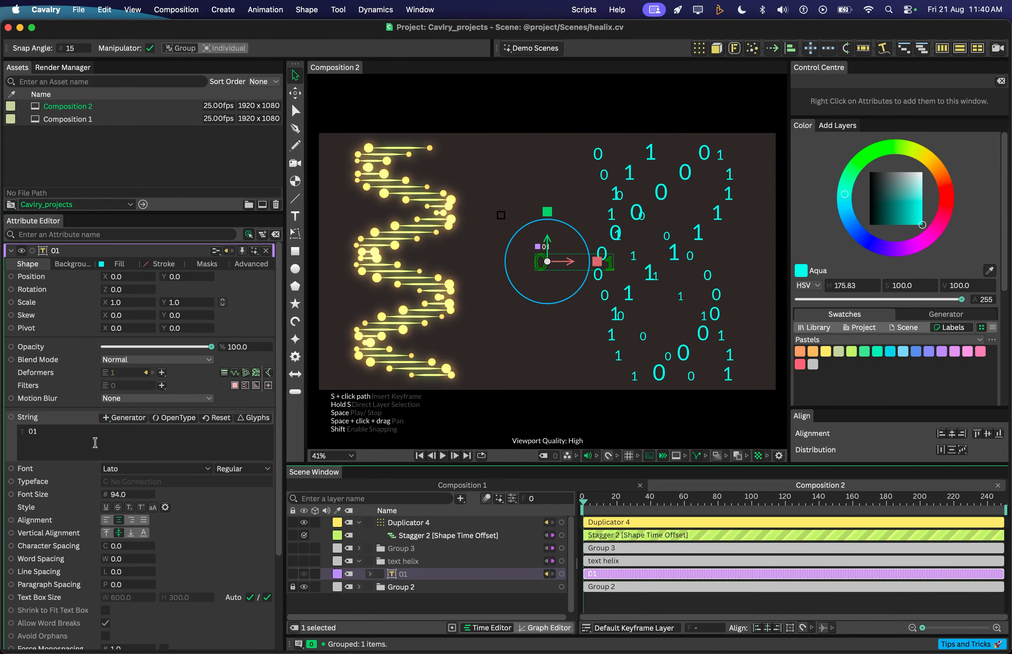
click(88, 436)
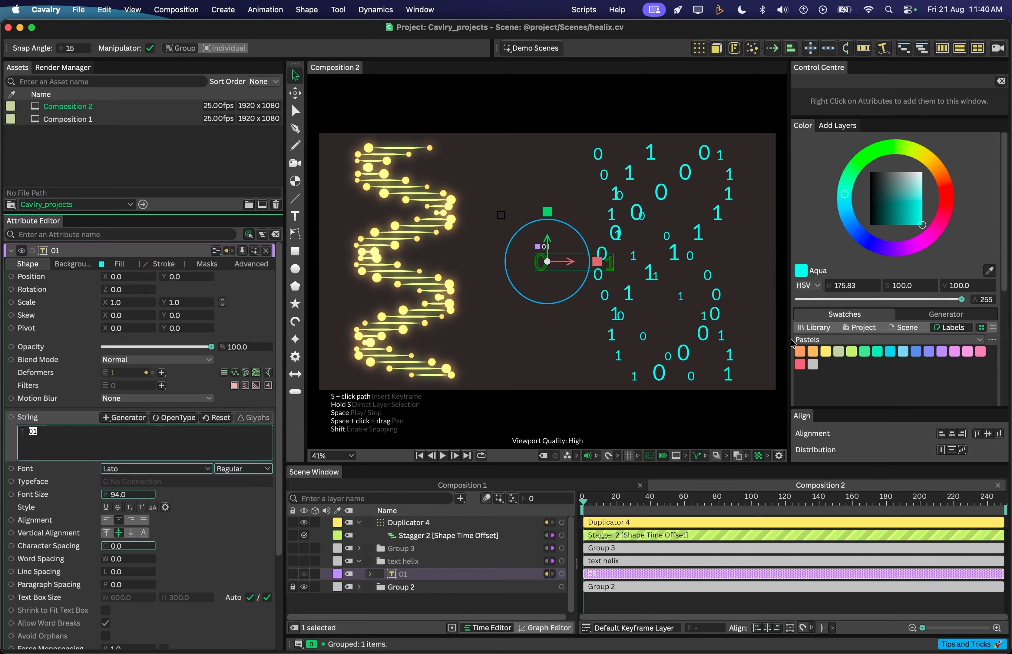
text(HELIX)
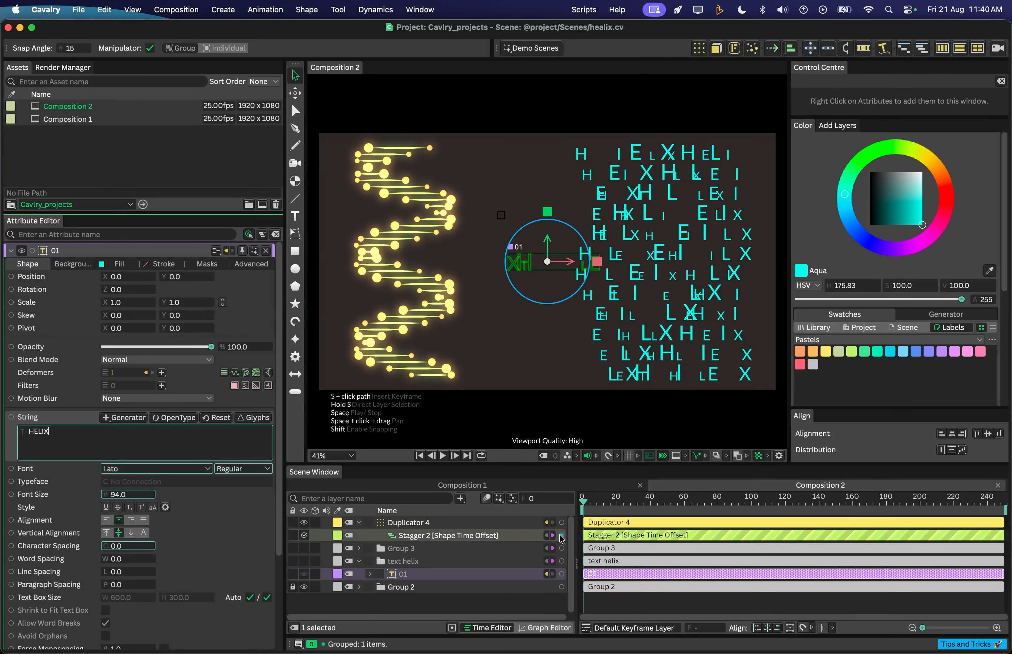
- Preview the HELIX text animation from frame 0, and tighten the text layer's character spacing to -19
click(523, 505)
key(space)
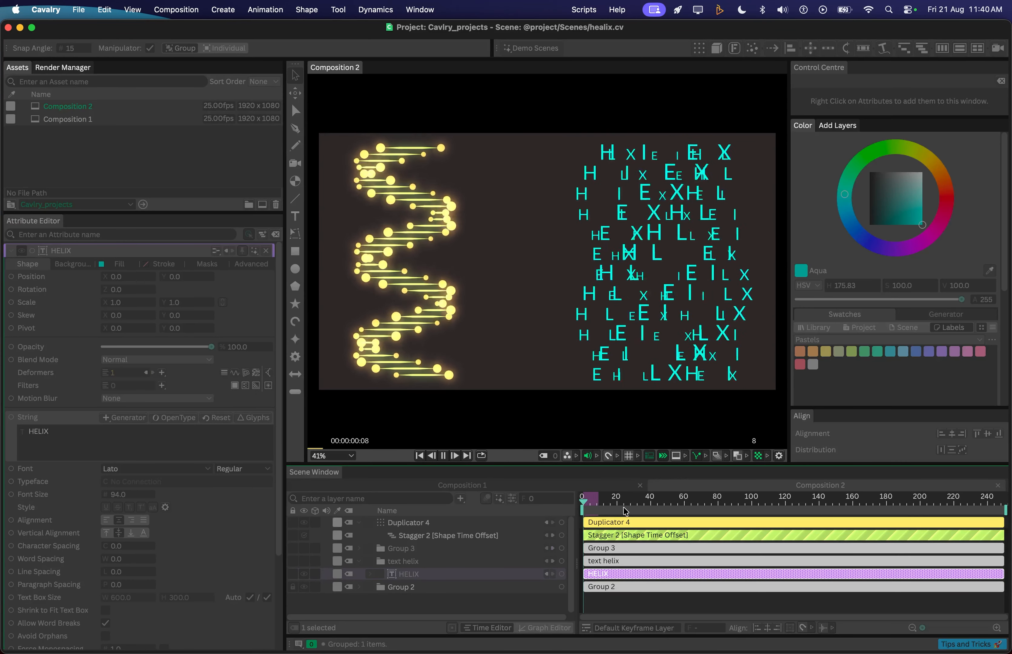
key(space)
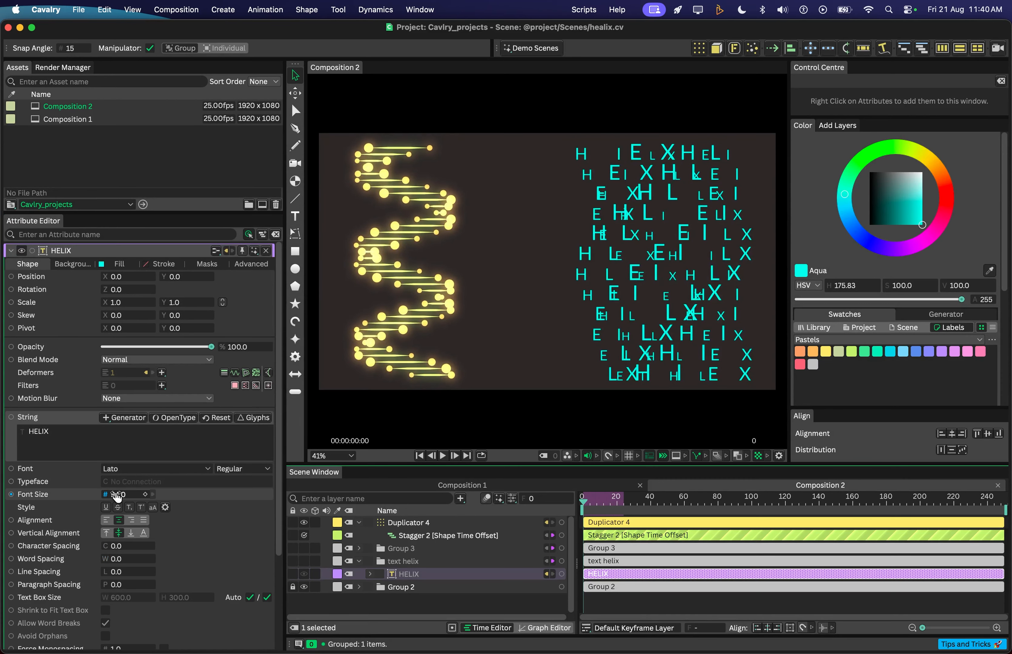
mouse_move(117, 548)
mouse_down()
mouse_move(80, 544)
mouse_move(339, 520)
mouse_move(85, 546)
mouse_move(101, 548)
mouse_up()
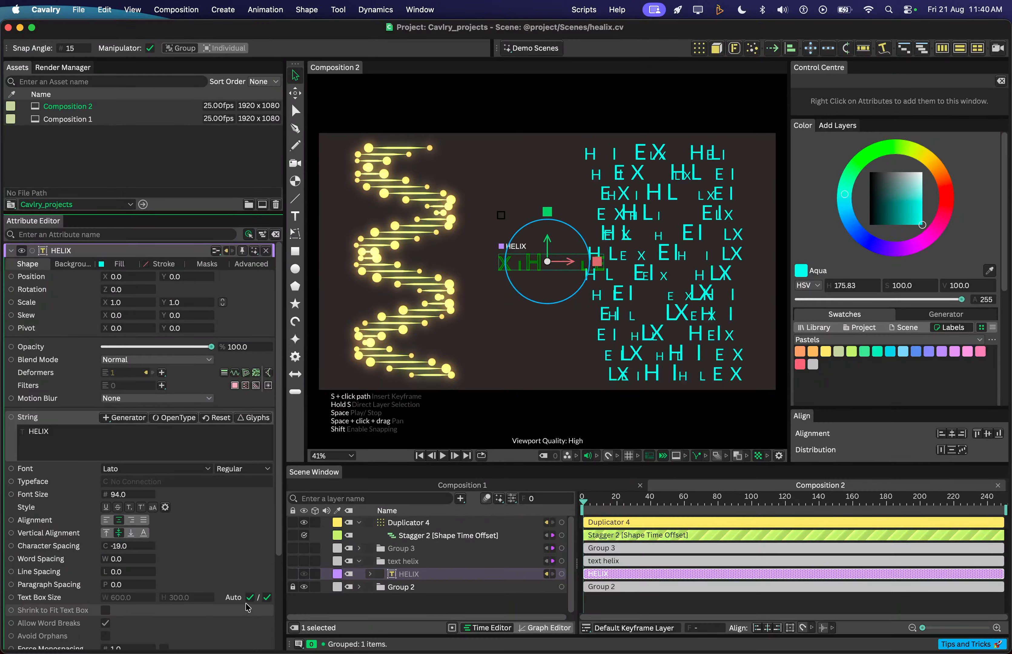
click(440, 610)
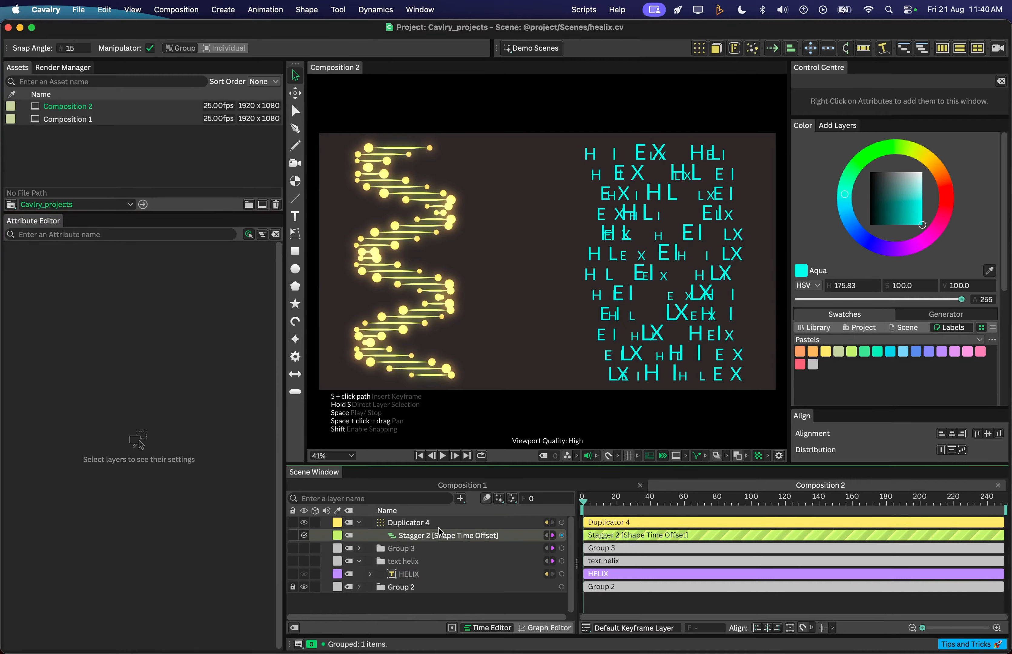
- Replace the HELIX text layer's string with 010101 and set its character spacing to 0
click(409, 576)
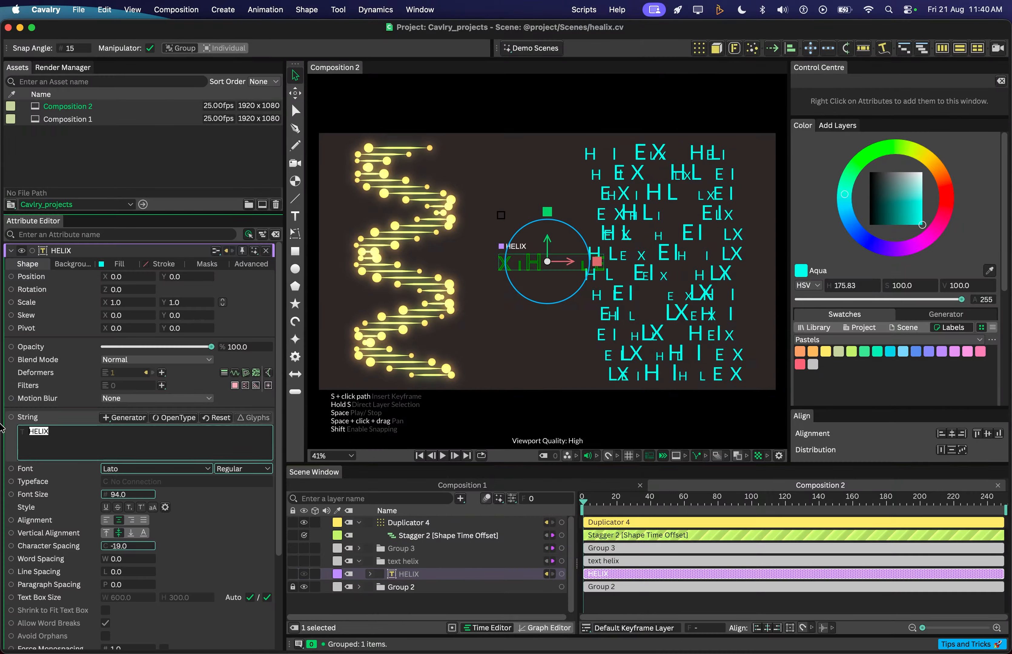
text(!)!))
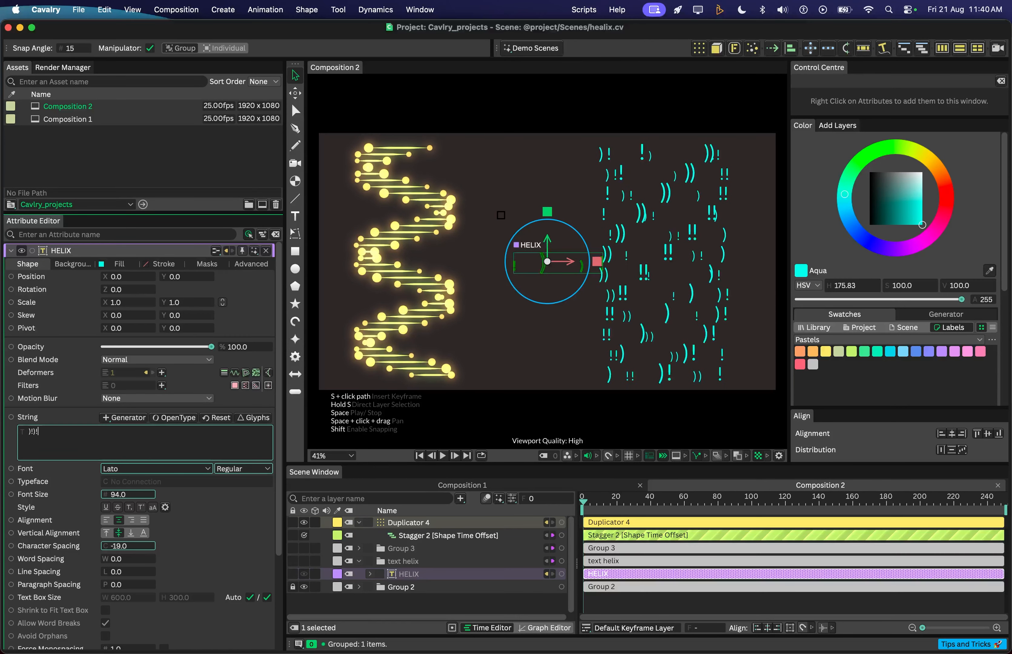
key(BackSpace)
key(BackSpace)
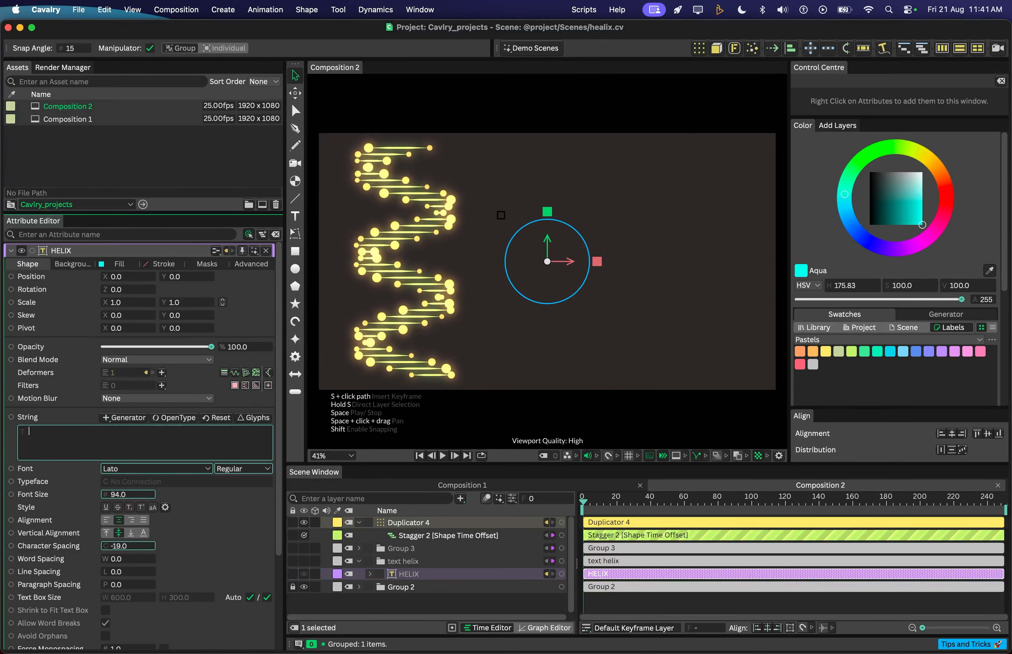
text(010101)
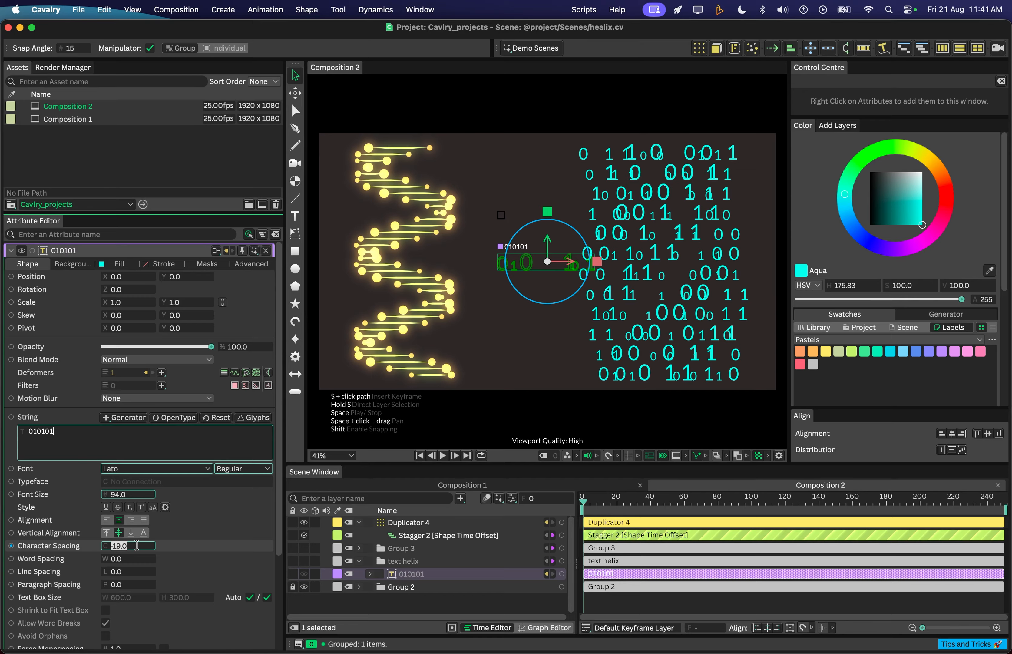
key(Return)
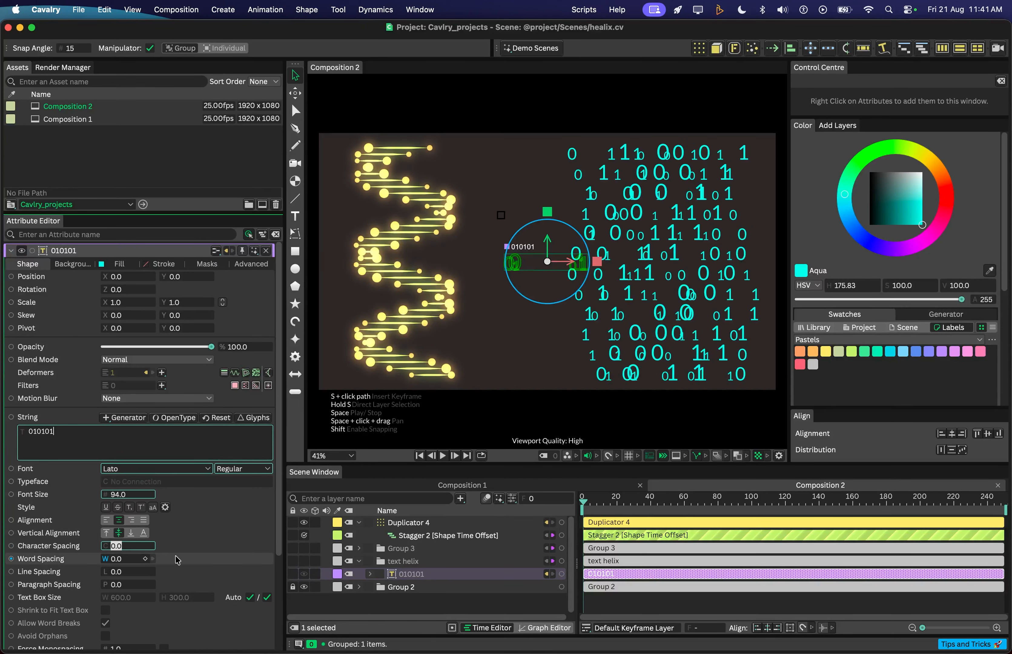
click(367, 603)
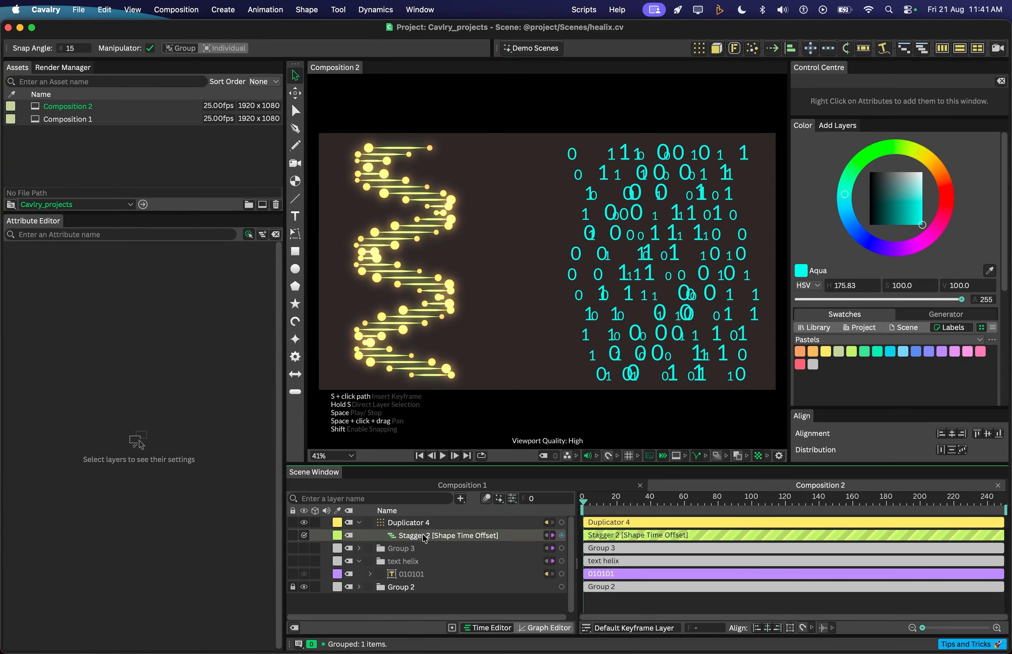
- Create a Color Array from the library's Bright palette and connect it to the fill color of the 010101 text layer
click(823, 330)
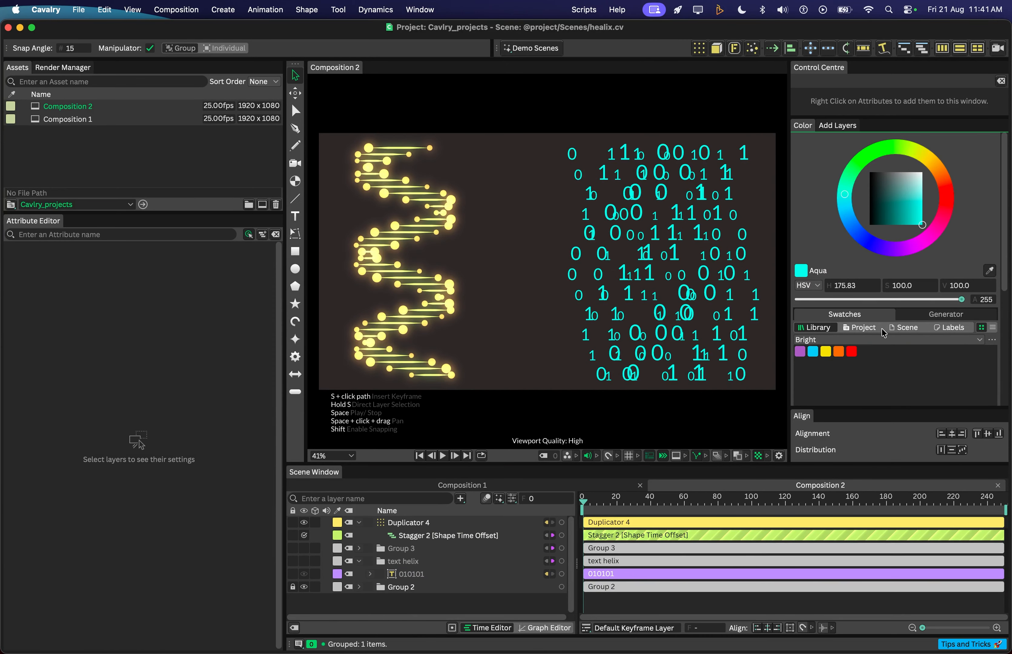
click(994, 341)
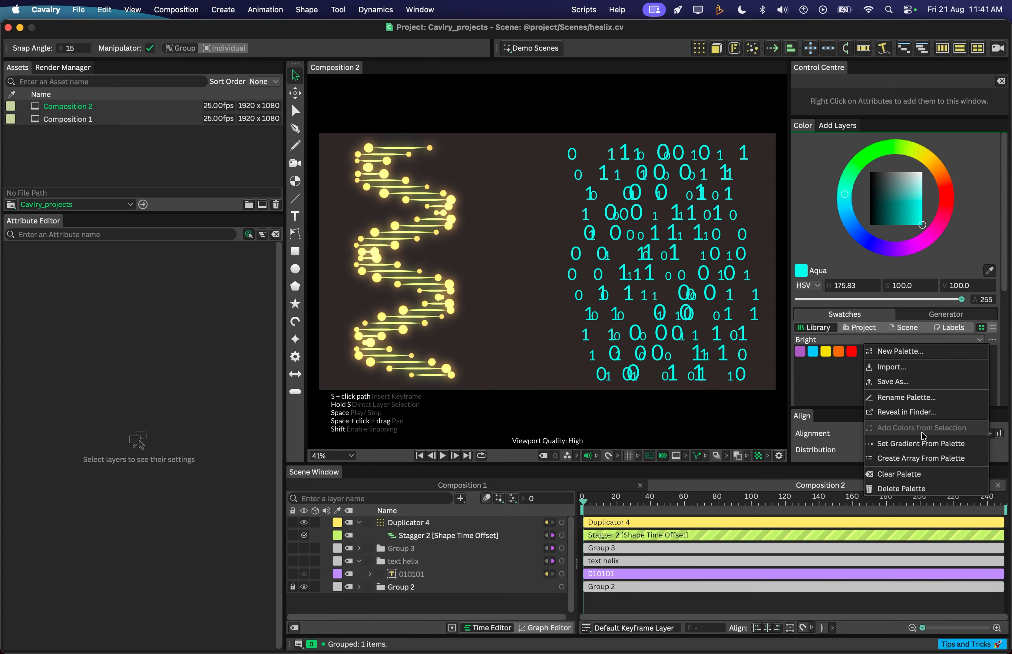
click(928, 461)
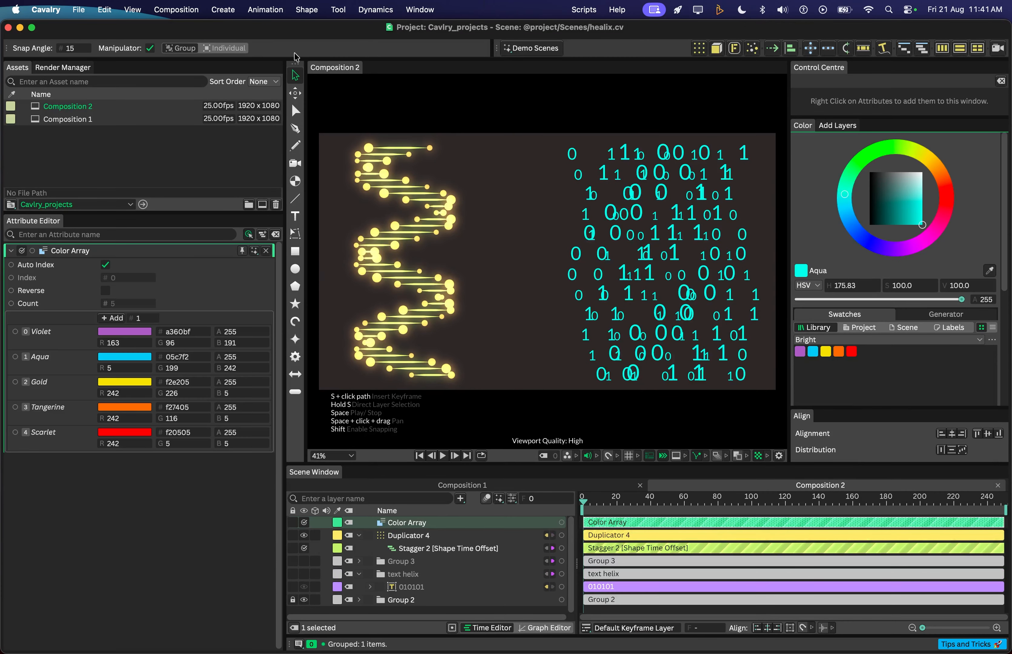
drag(562, 522, 403, 586)
click(444, 590)
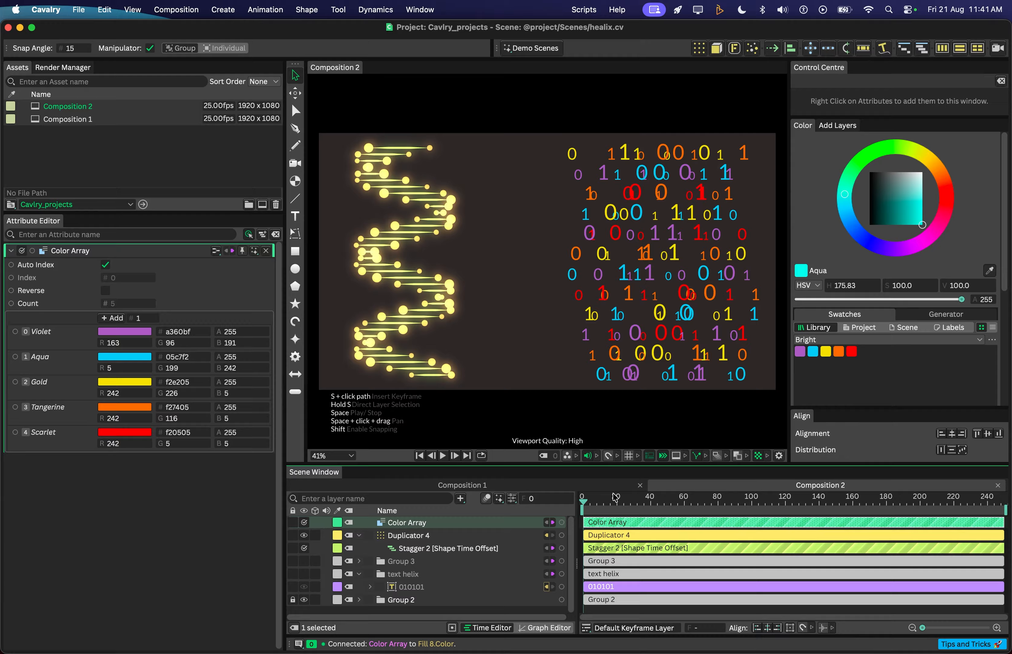
- Preview the multicolored binary text animation, and return the playhead to frame 0
key(space)
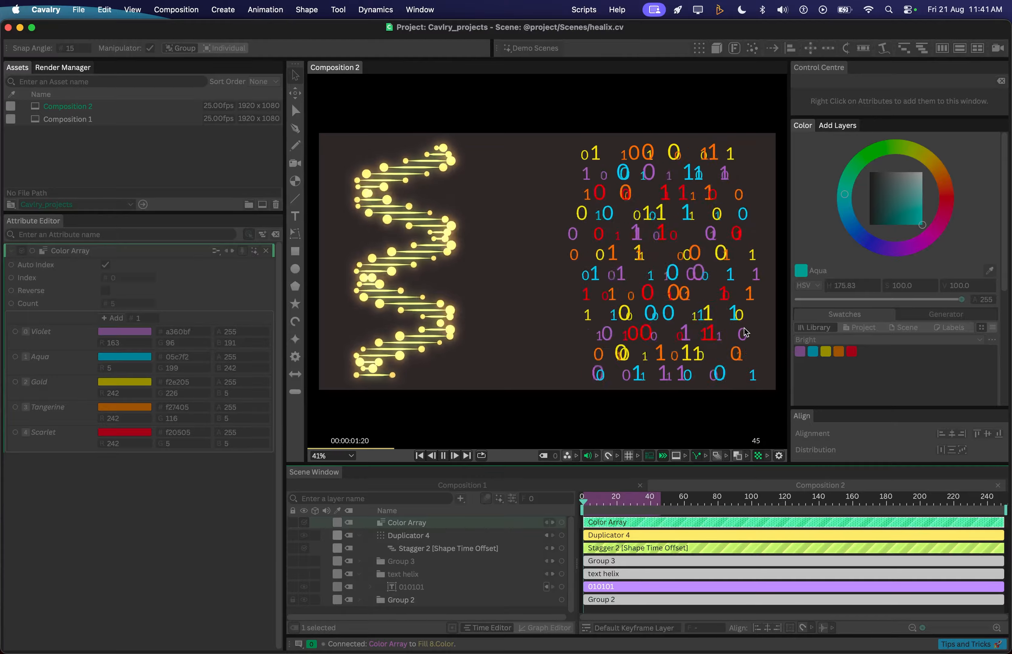
key(space)
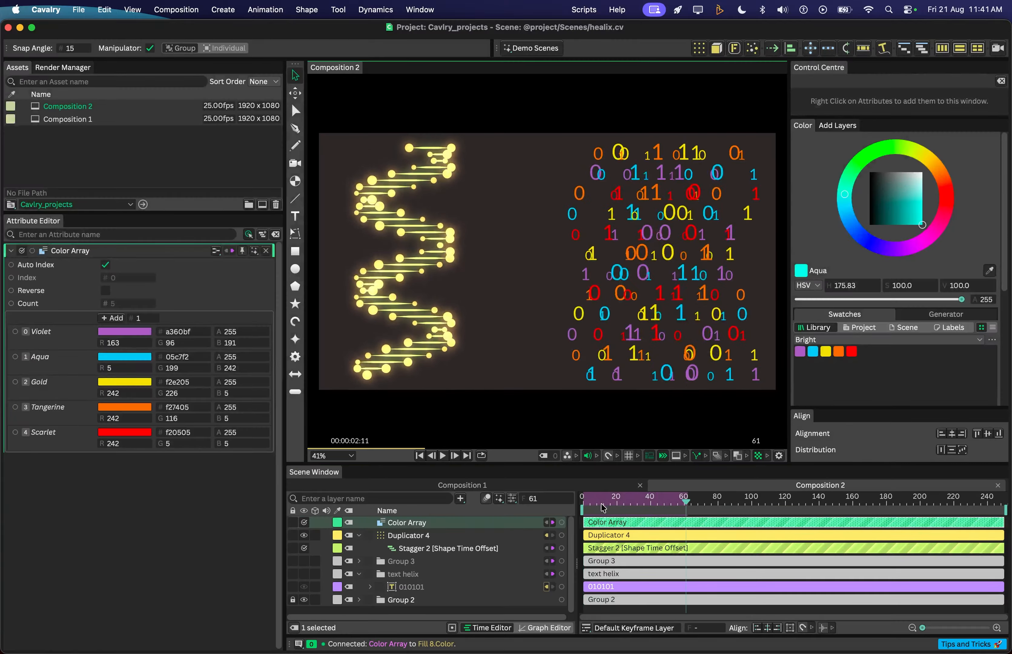
drag(603, 507, 573, 507)
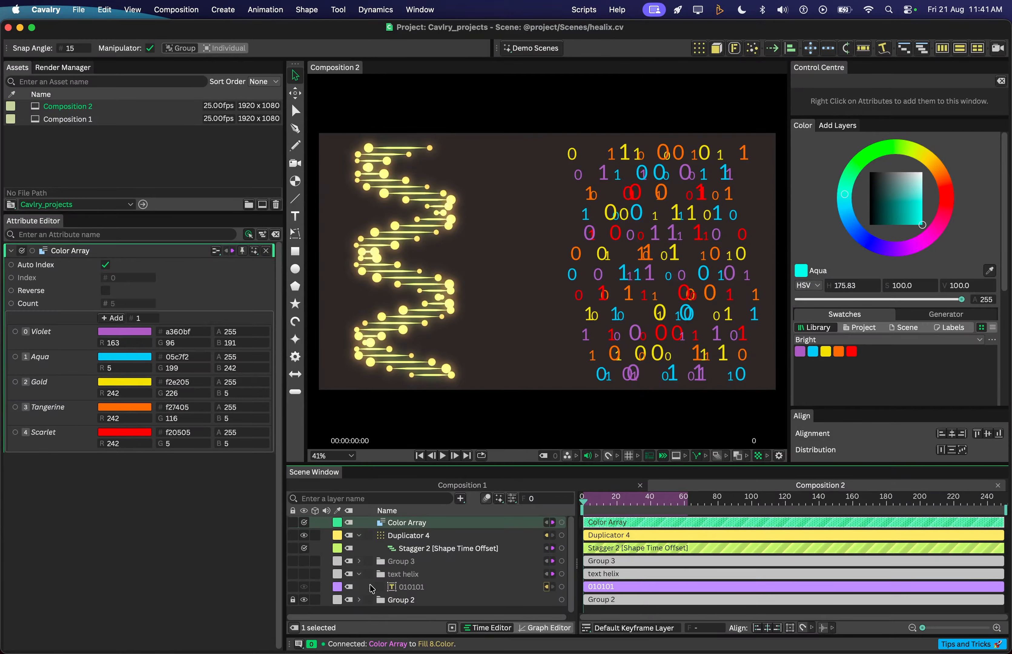
- Preview the Position.X oscillator's motion under the 010101 text layer, and set the oscillator's time scale to 0.37
click(371, 587)
click(415, 600)
scroll(417, 570, down, 2)
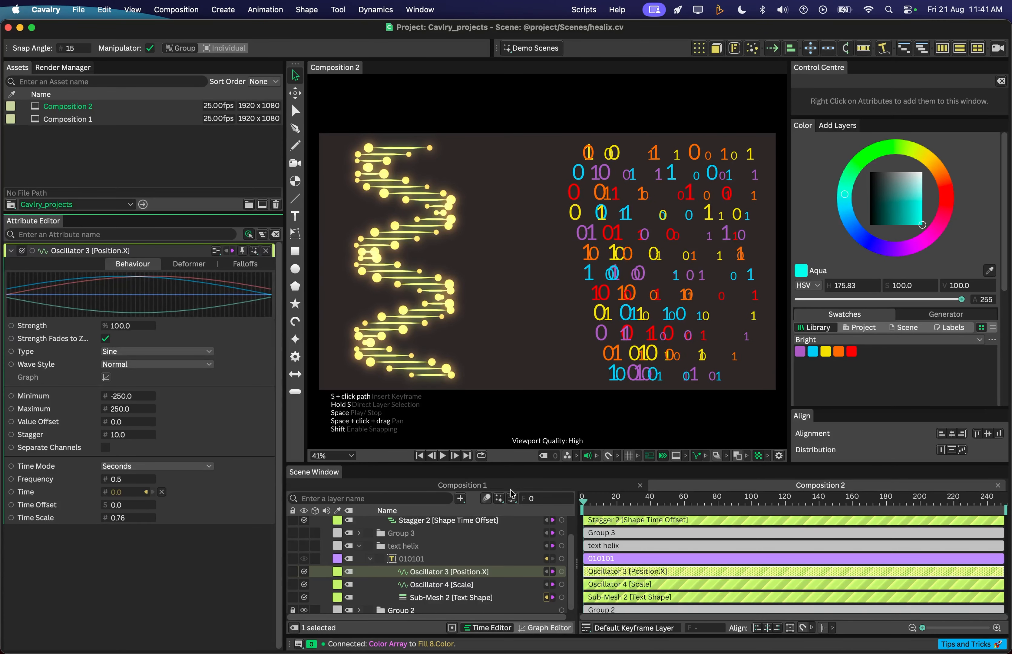
key(space)
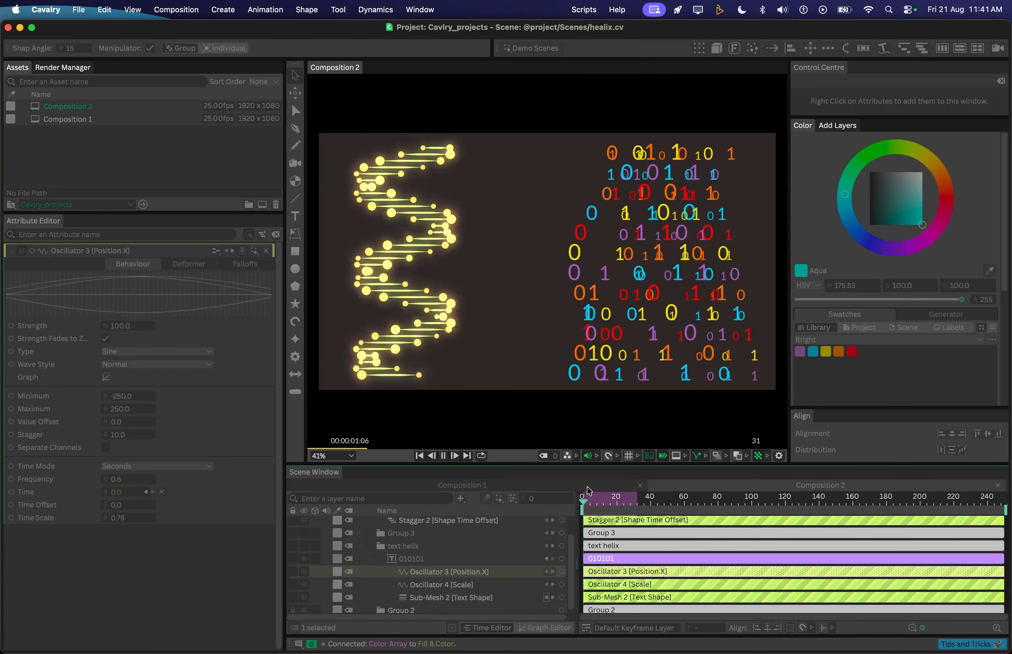
key(space)
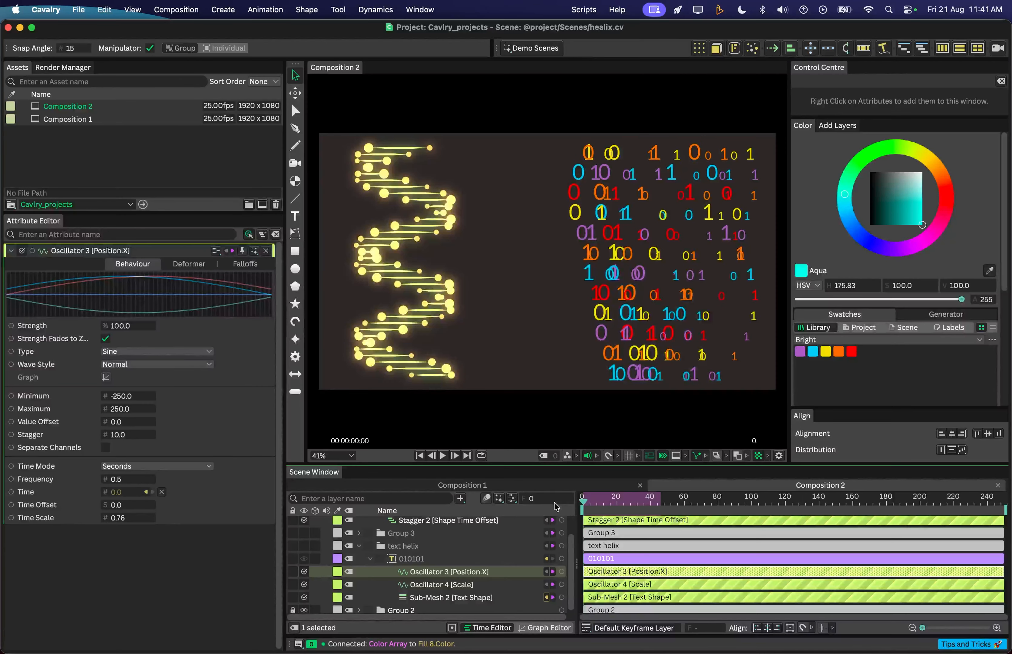
drag(122, 523, 86, 541)
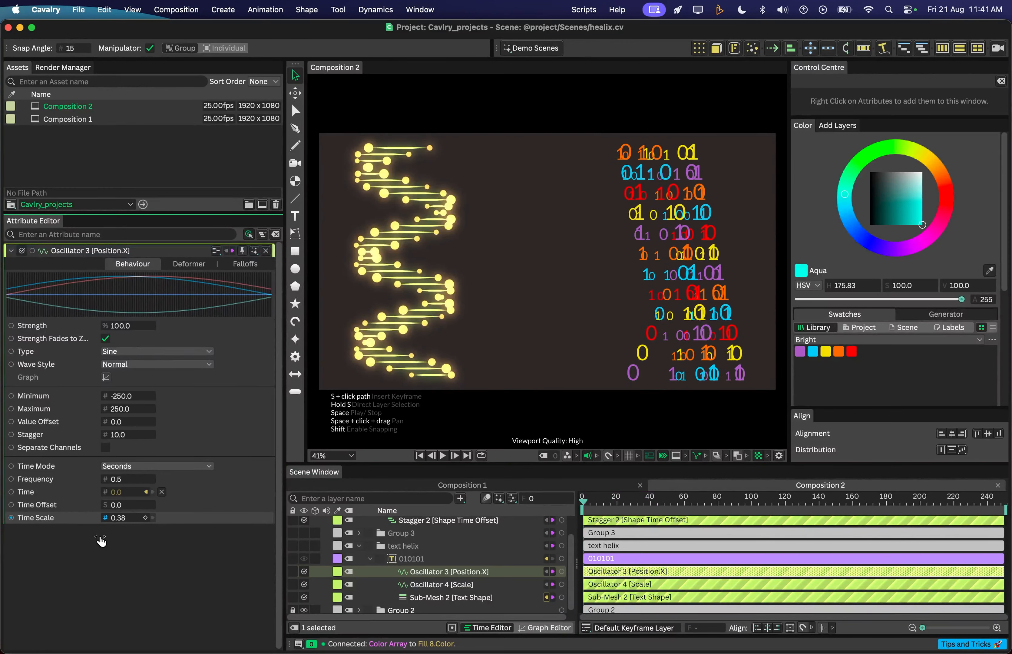
drag(101, 540, 100, 541)
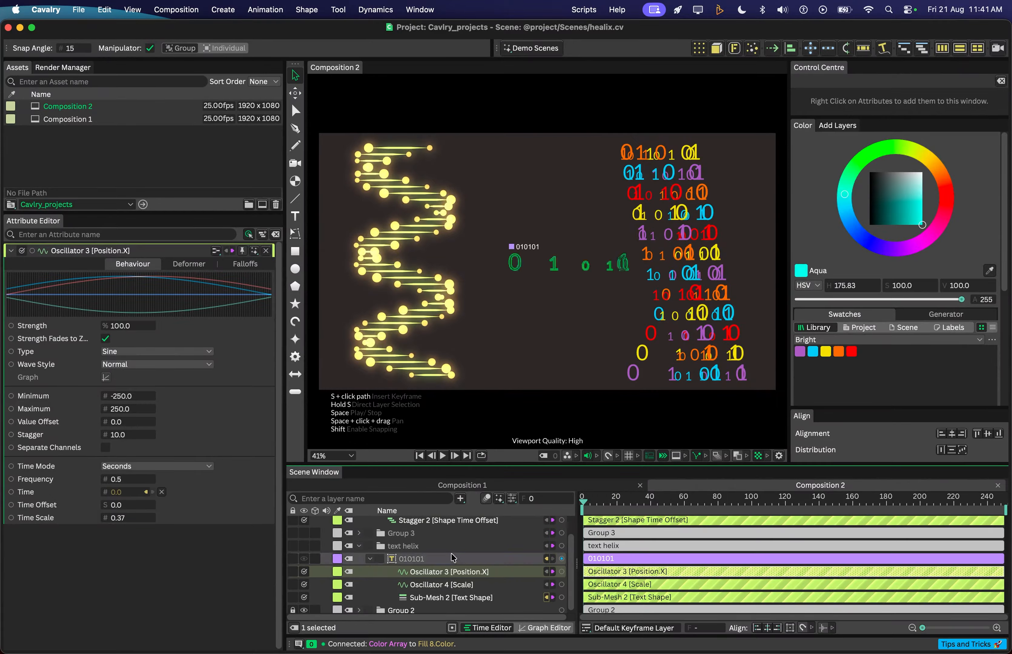
- Set the maximum of the Stagger driving Duplicator 4's shape time offset to 150, and preview the animation
click(408, 520)
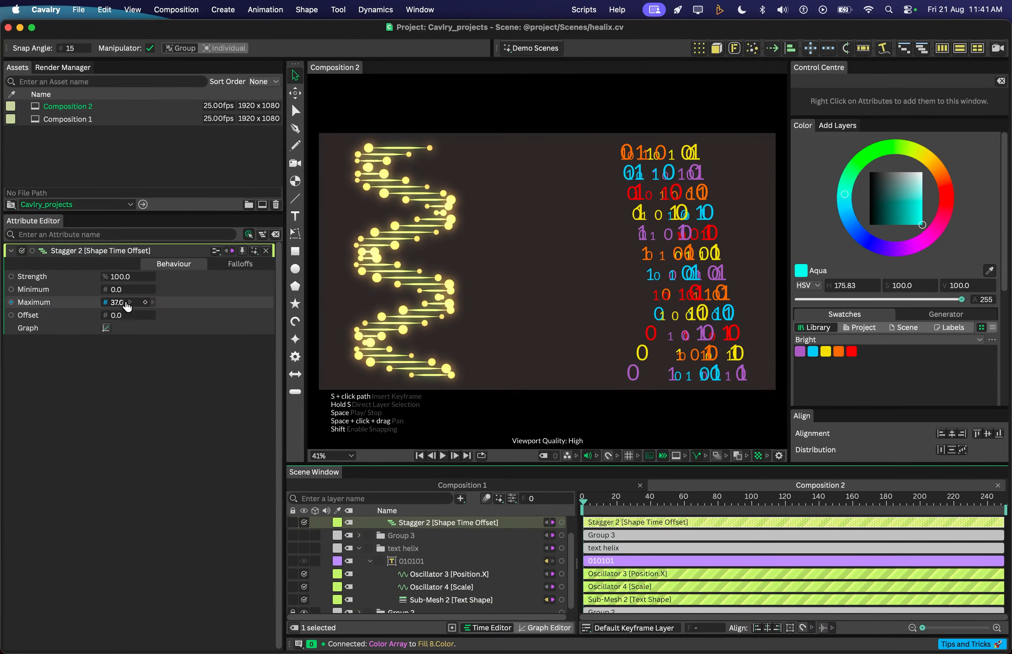
drag(127, 306, 192, 315)
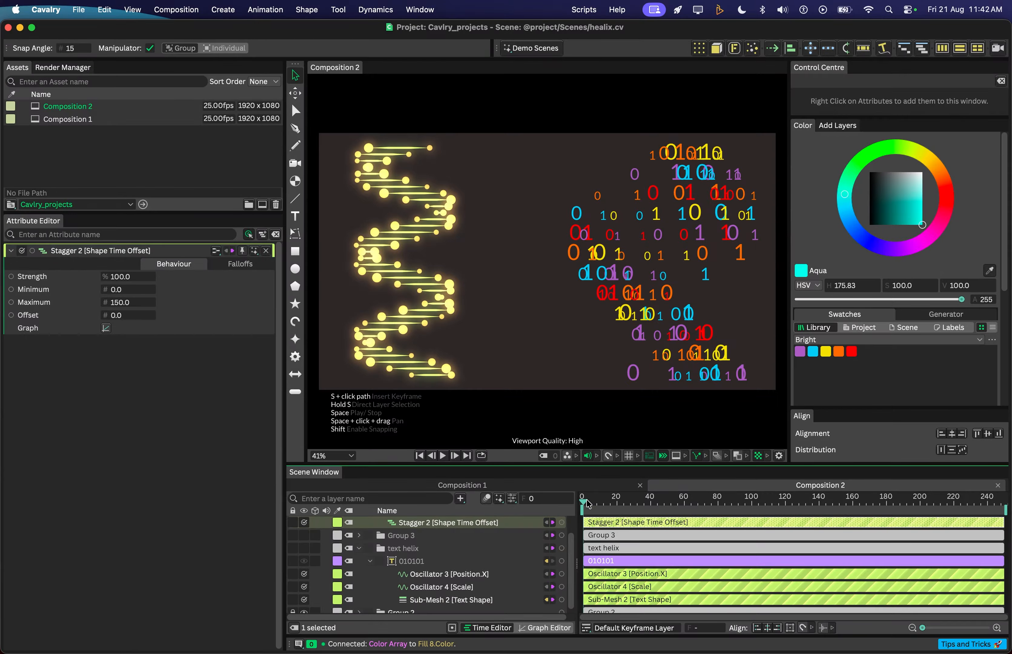
key(space)
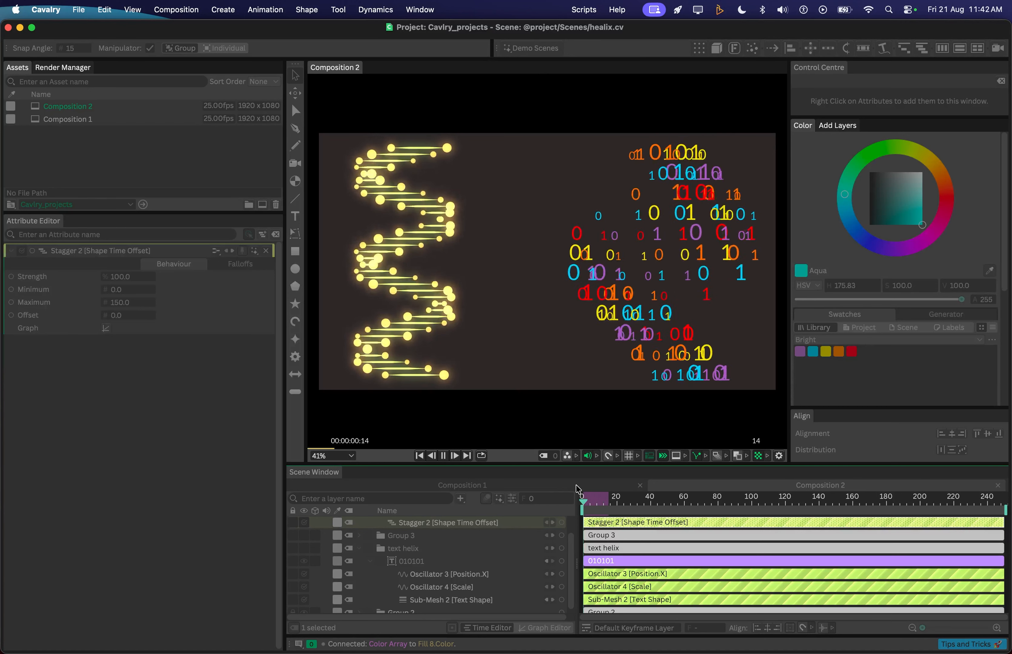
key(space)
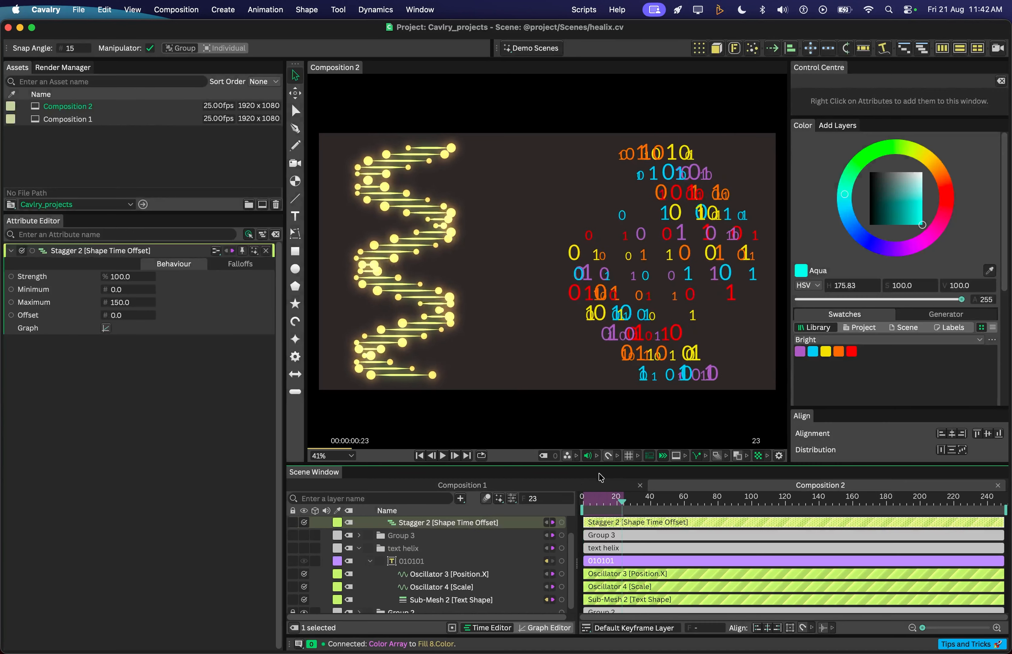
- Add a Glow filter to Duplicator 4, collapse it and the text helix group, and deselect all layers
click(360, 549)
click(423, 540)
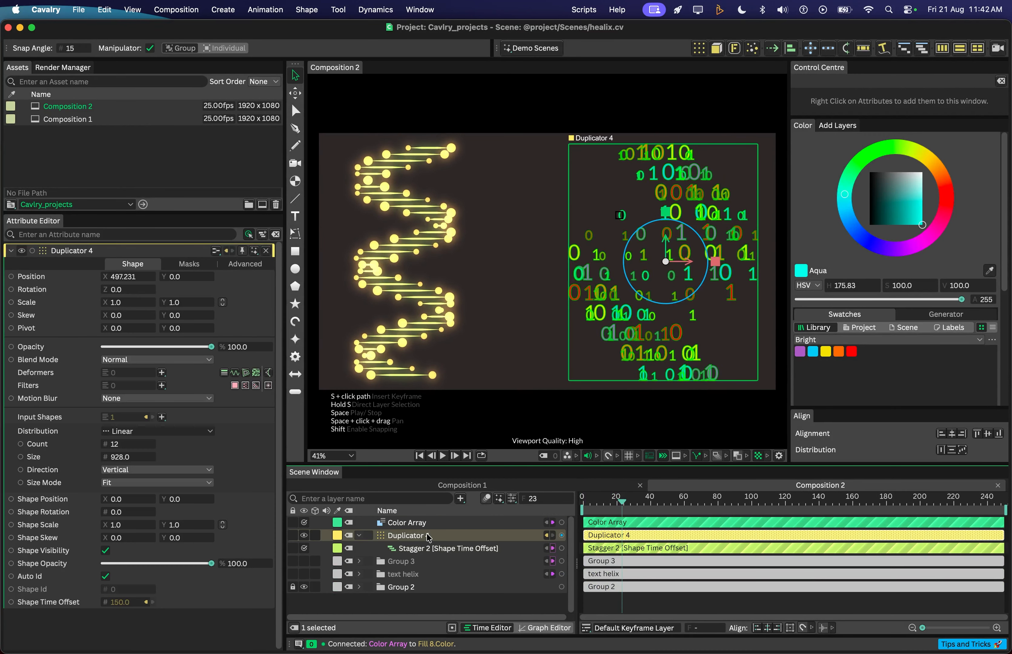
click(162, 387)
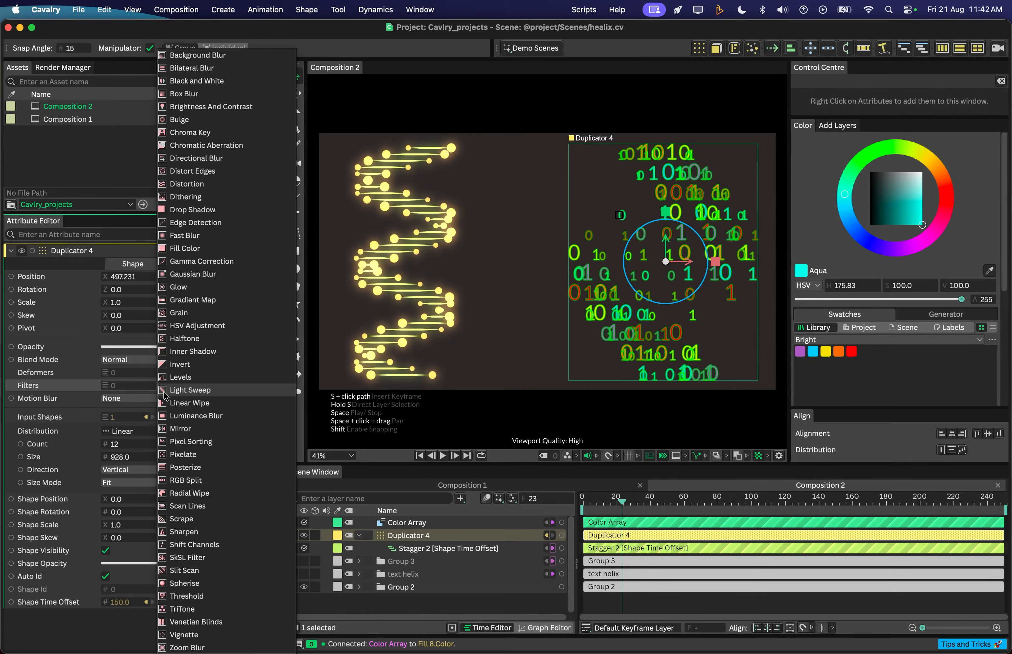
click(199, 288)
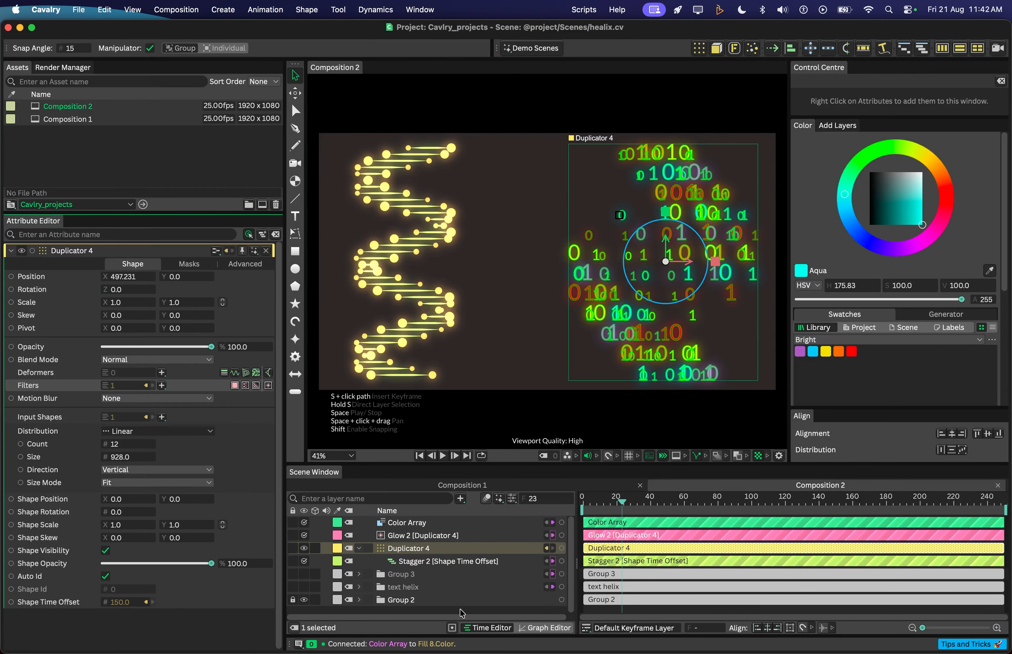
click(359, 549)
click(374, 605)
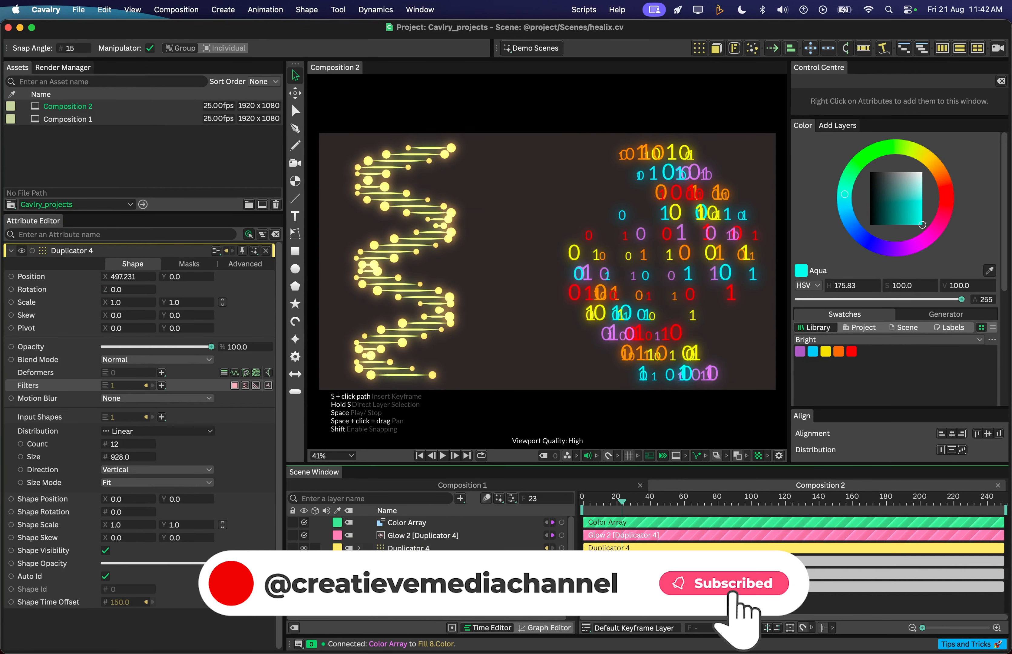